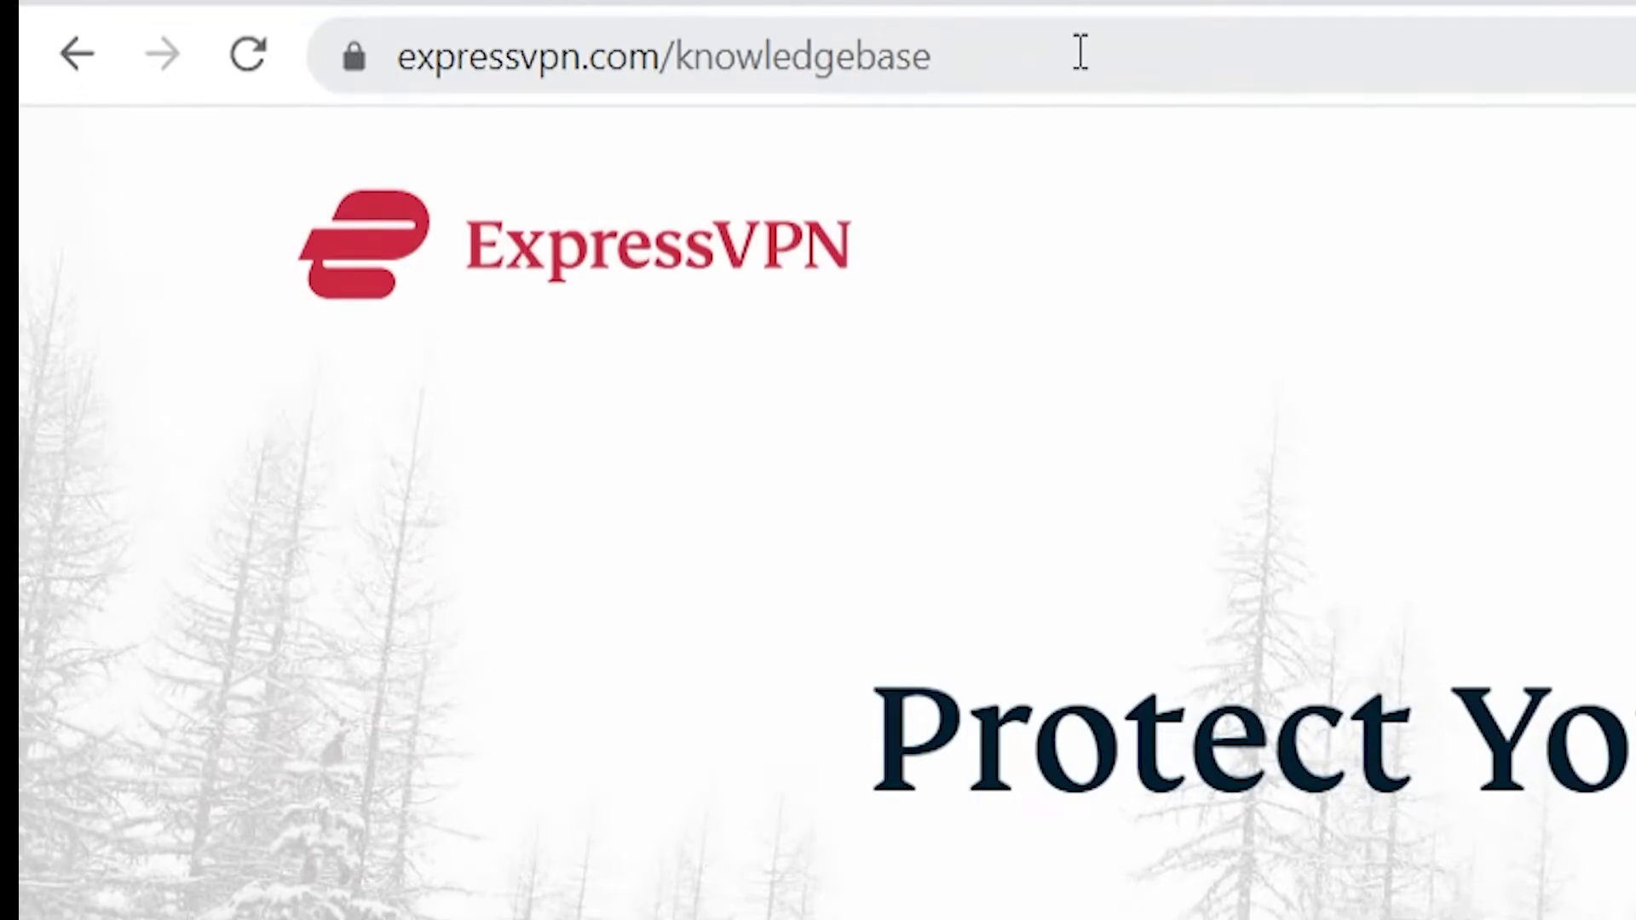
Highlight the page address and the limited-time 3 extra months free offer on the homepage
{"action": "left_click_drag", "start_coordinate": [423, 30], "coordinate": [177, 36]}
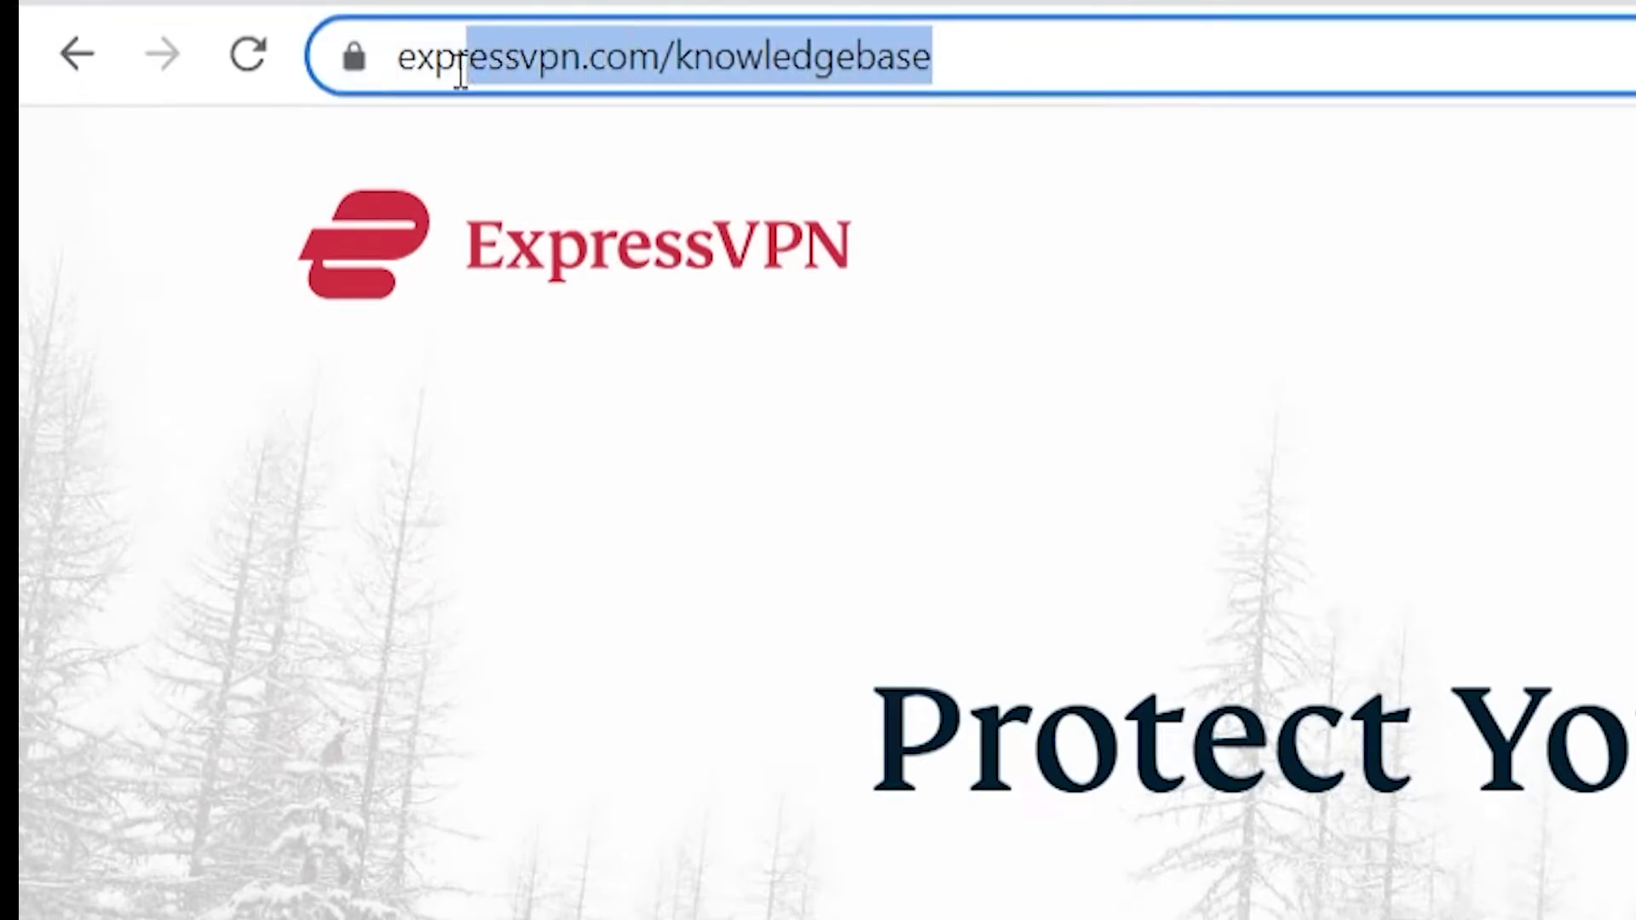
{"action": "left_click", "coordinate": [1403, 502]}
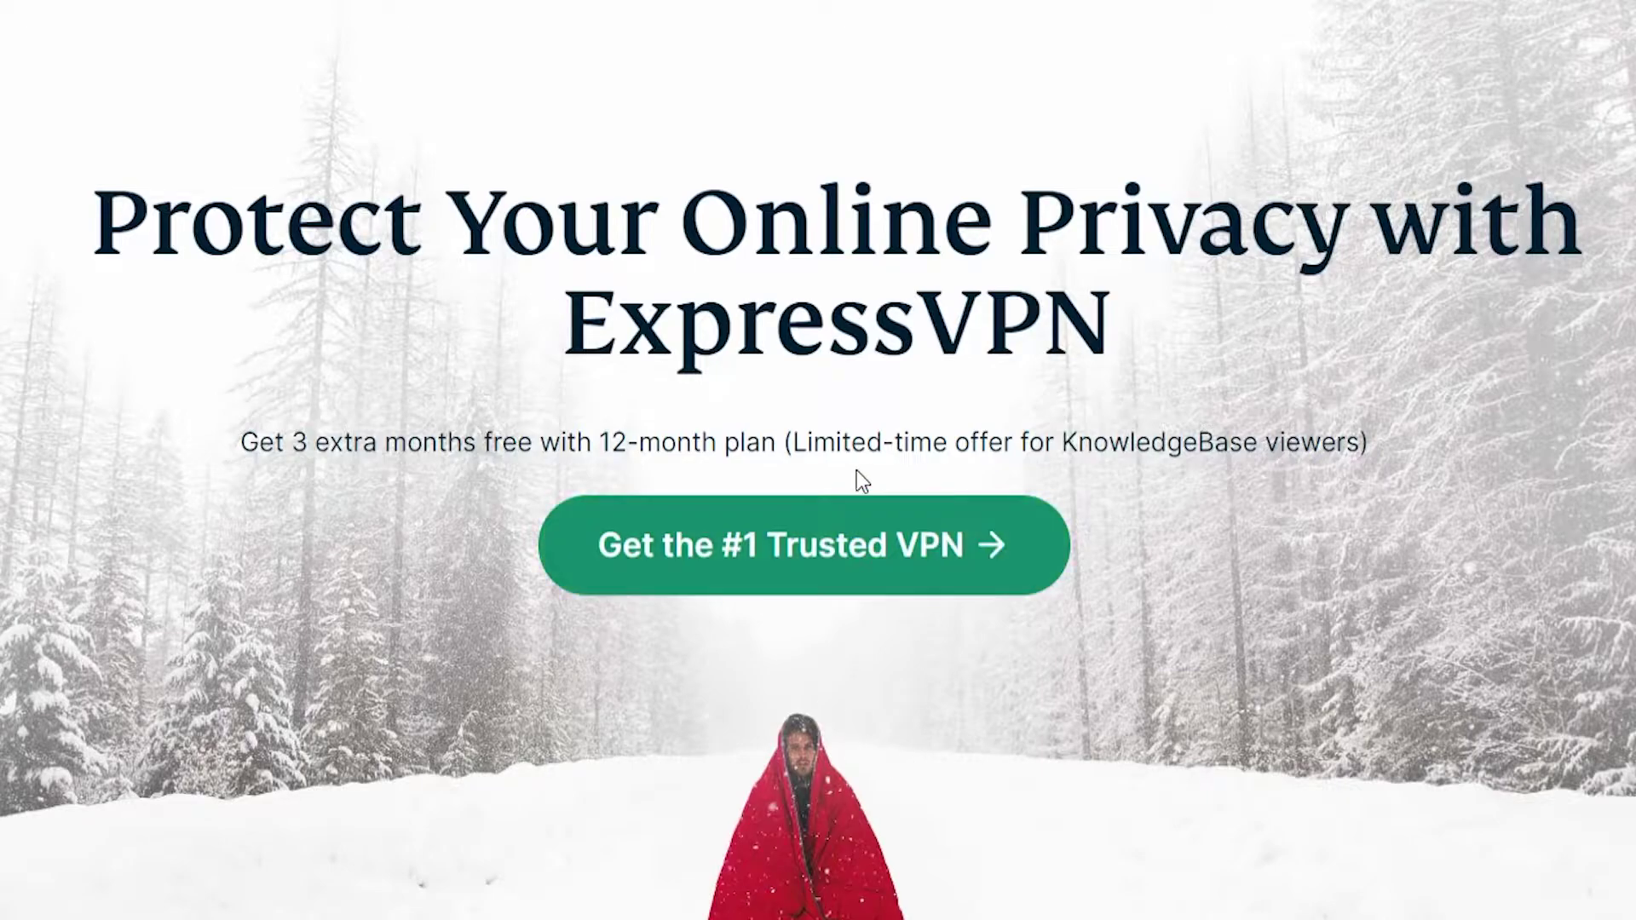
{"action": "left_click_drag", "start_coordinate": [795, 441], "coordinate": [1370, 442]}
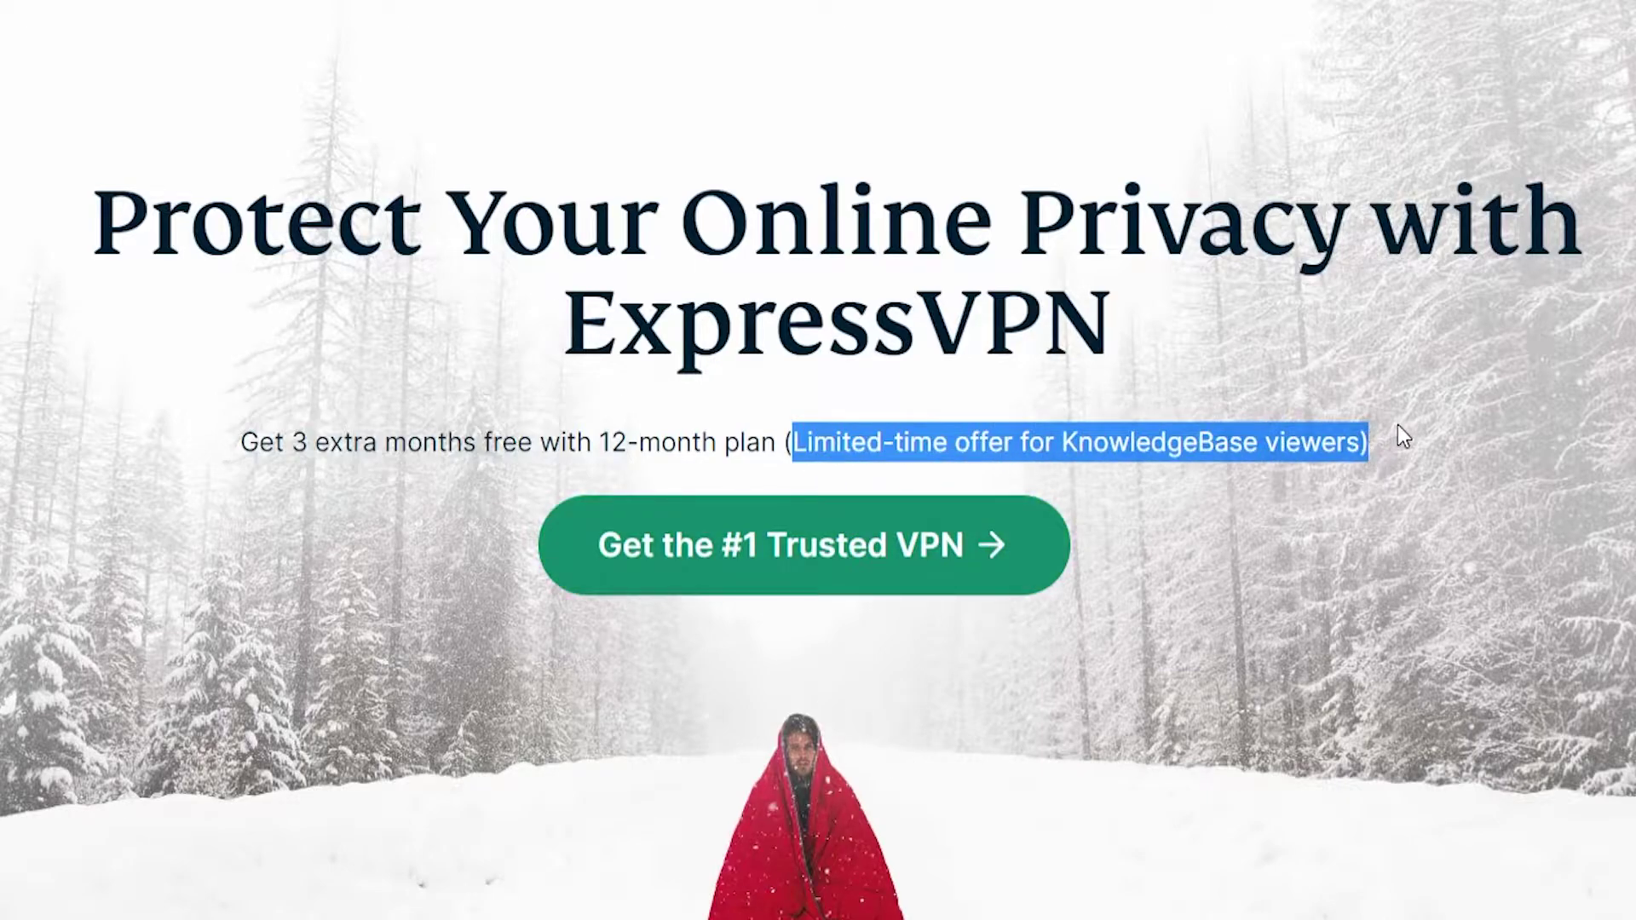
{"action": "left_click", "coordinate": [1403, 436]}
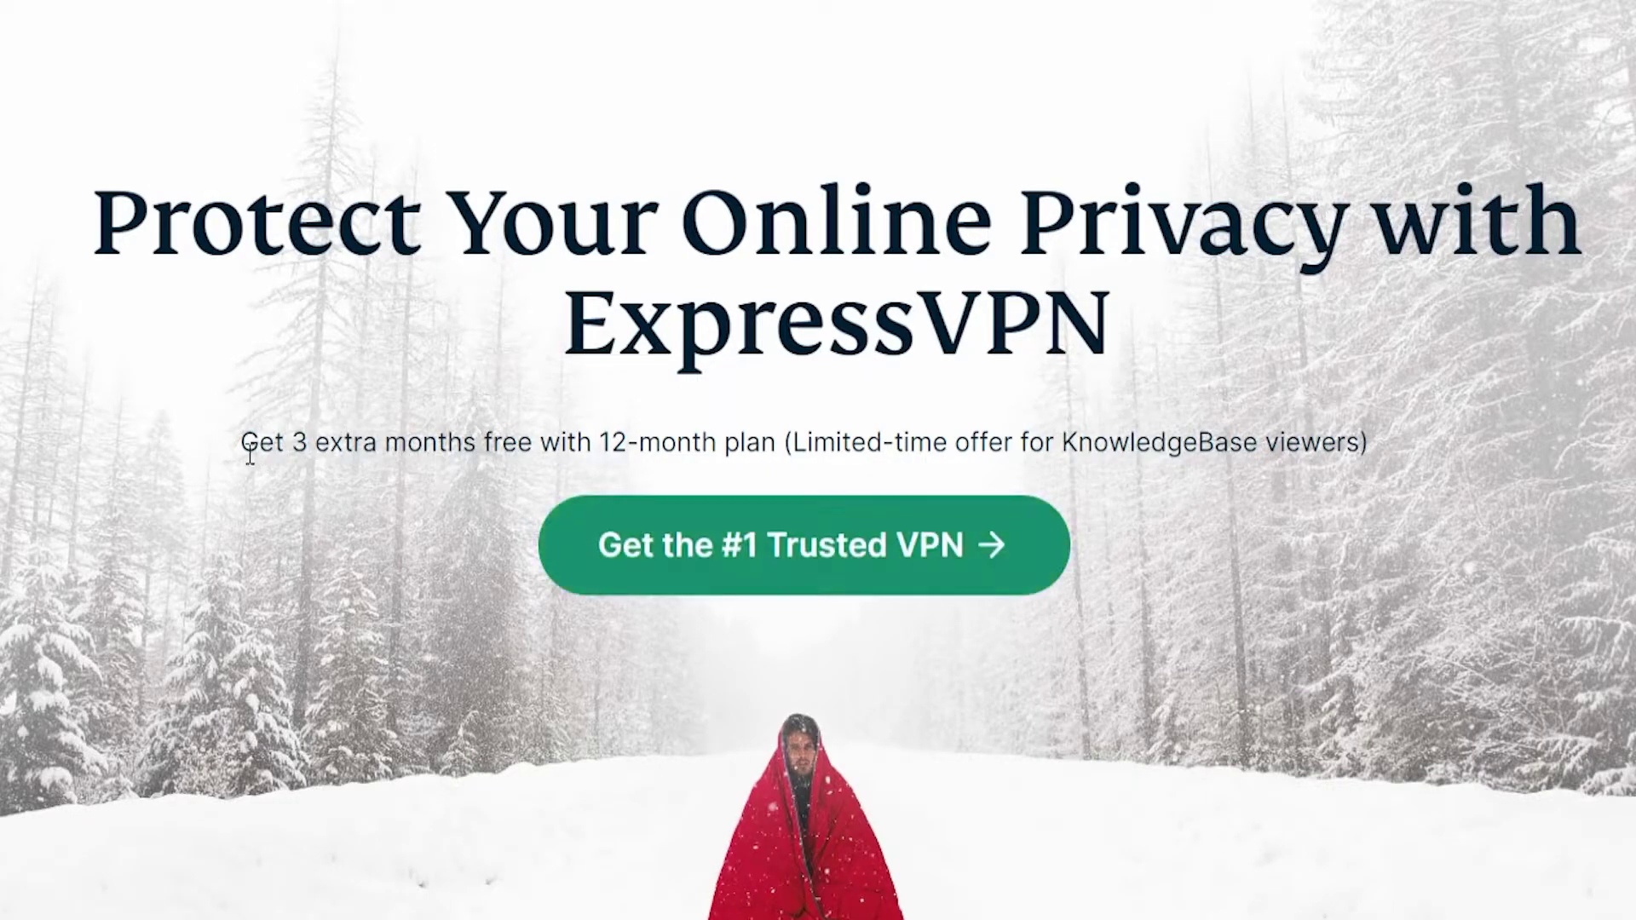
{"action": "left_click_drag", "start_coordinate": [243, 447], "coordinate": [774, 441]}
{"action": "left_click", "coordinate": [767, 394]}
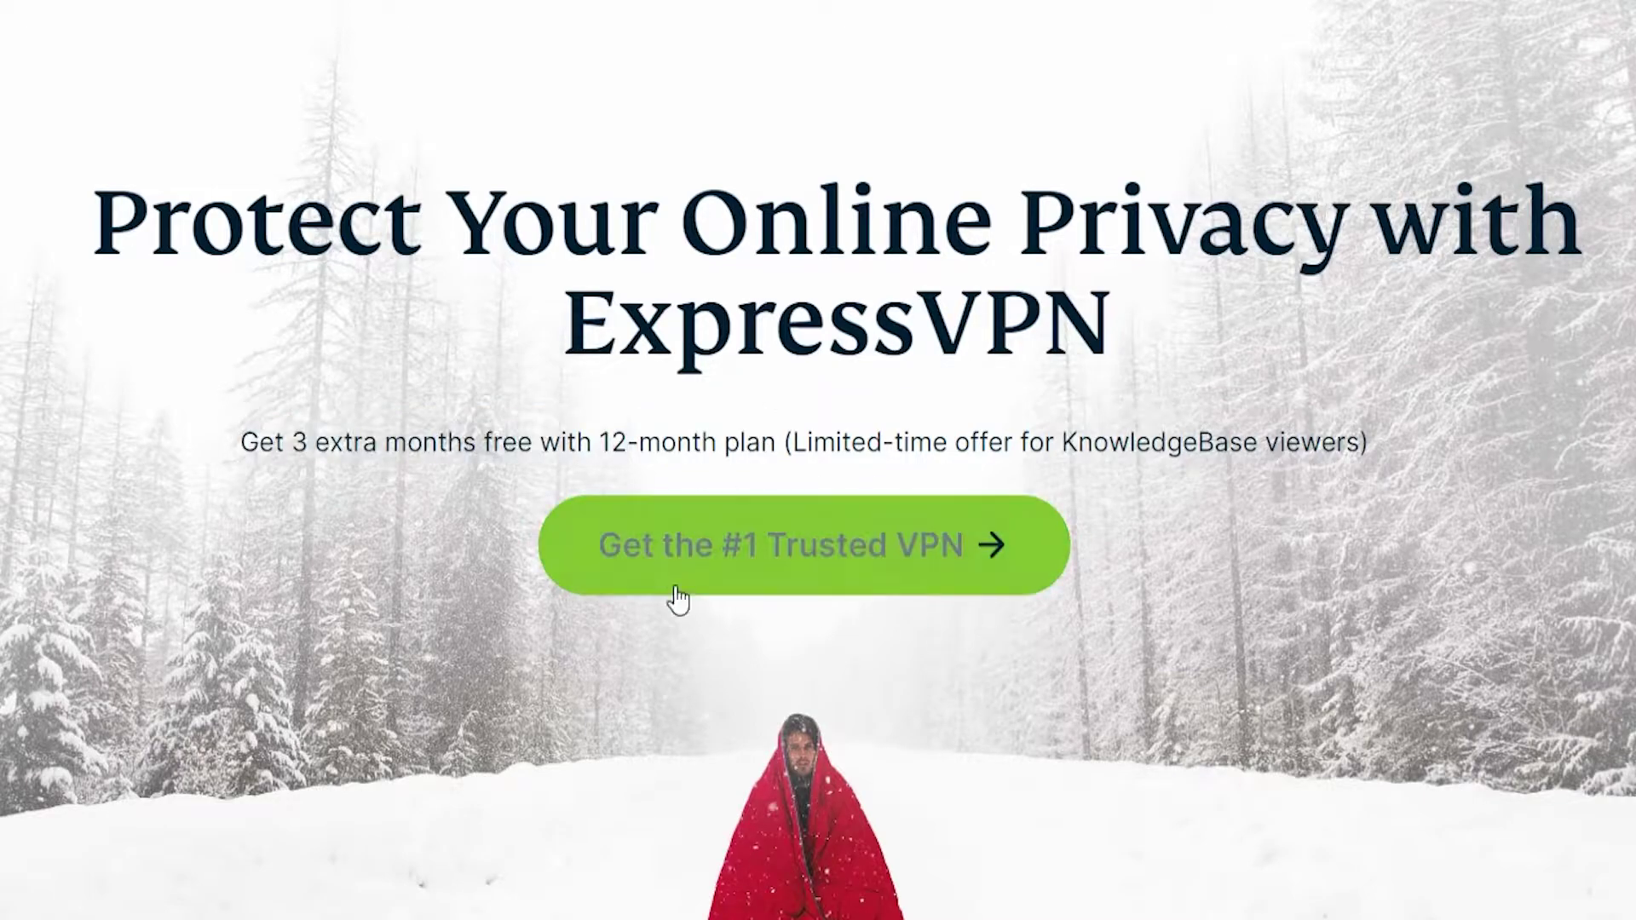
Choose the 1 Month plan and pay by credit card
{"action": "left_click", "coordinate": [840, 550]}
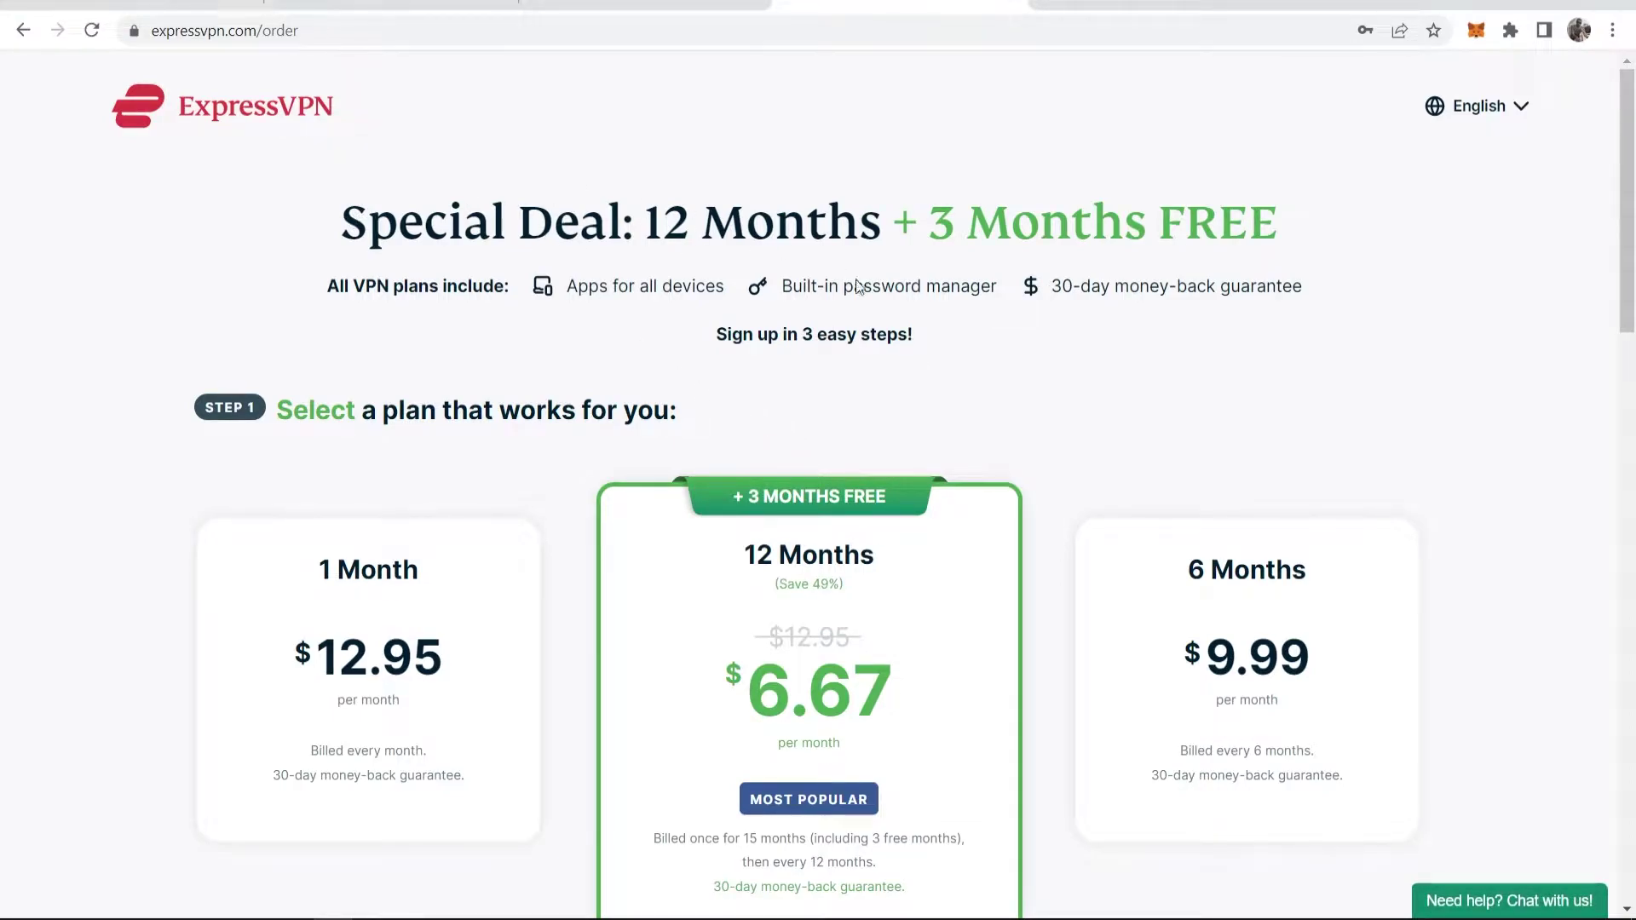
{"action": "scroll", "coordinate": [934, 324], "scroll_direction": "down", "scroll_amount": 3}
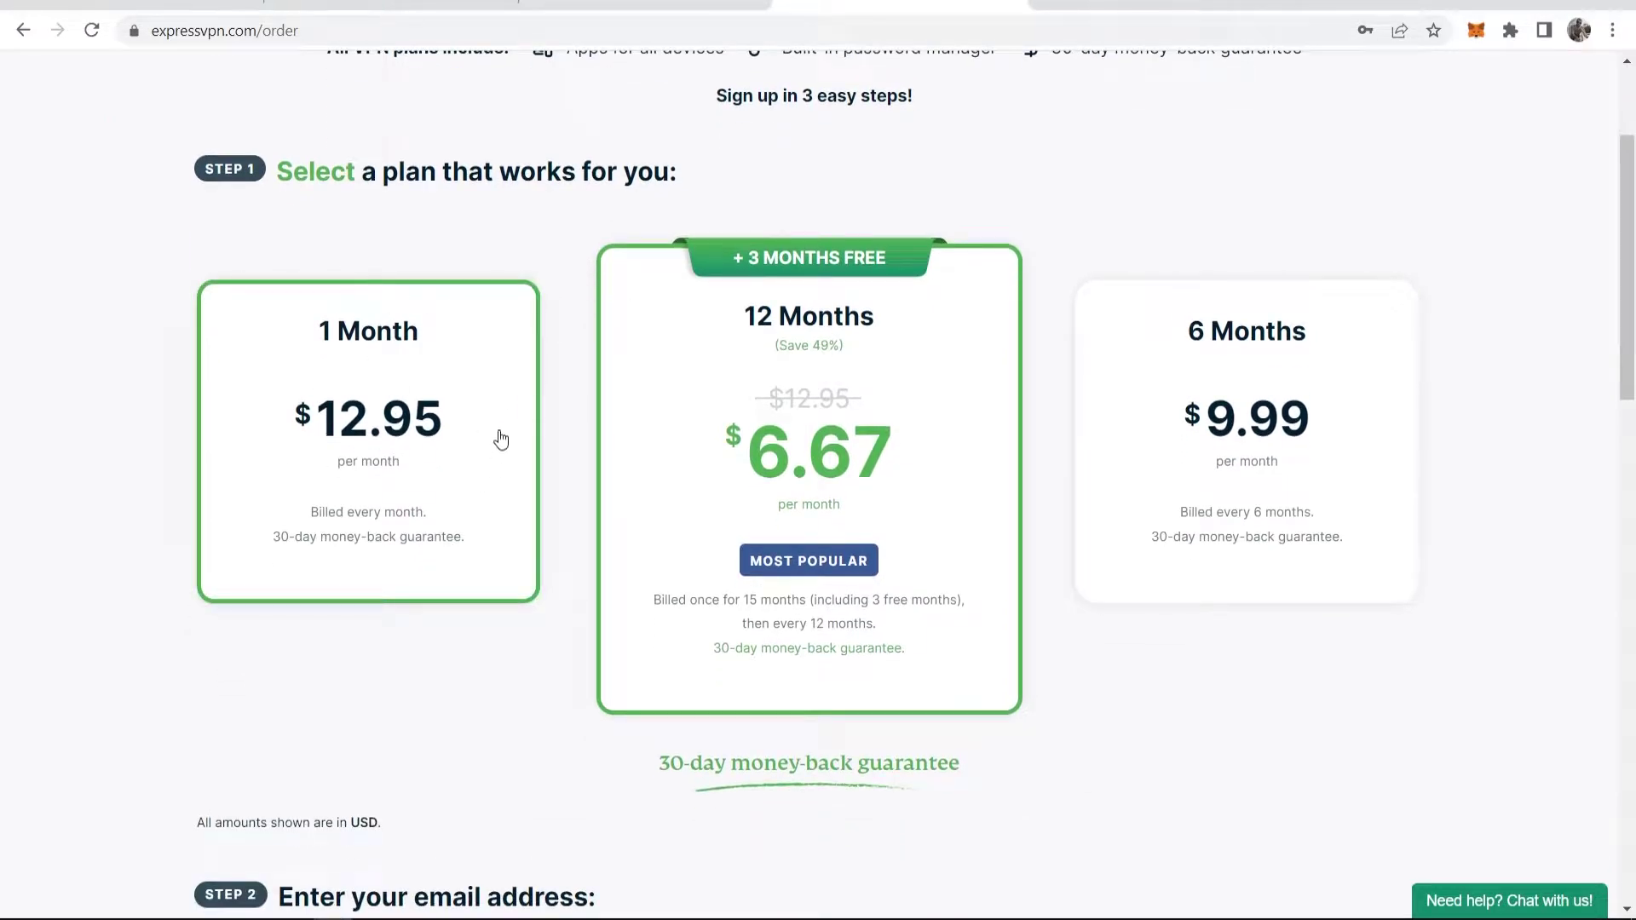
{"action": "left_click", "coordinate": [394, 431]}
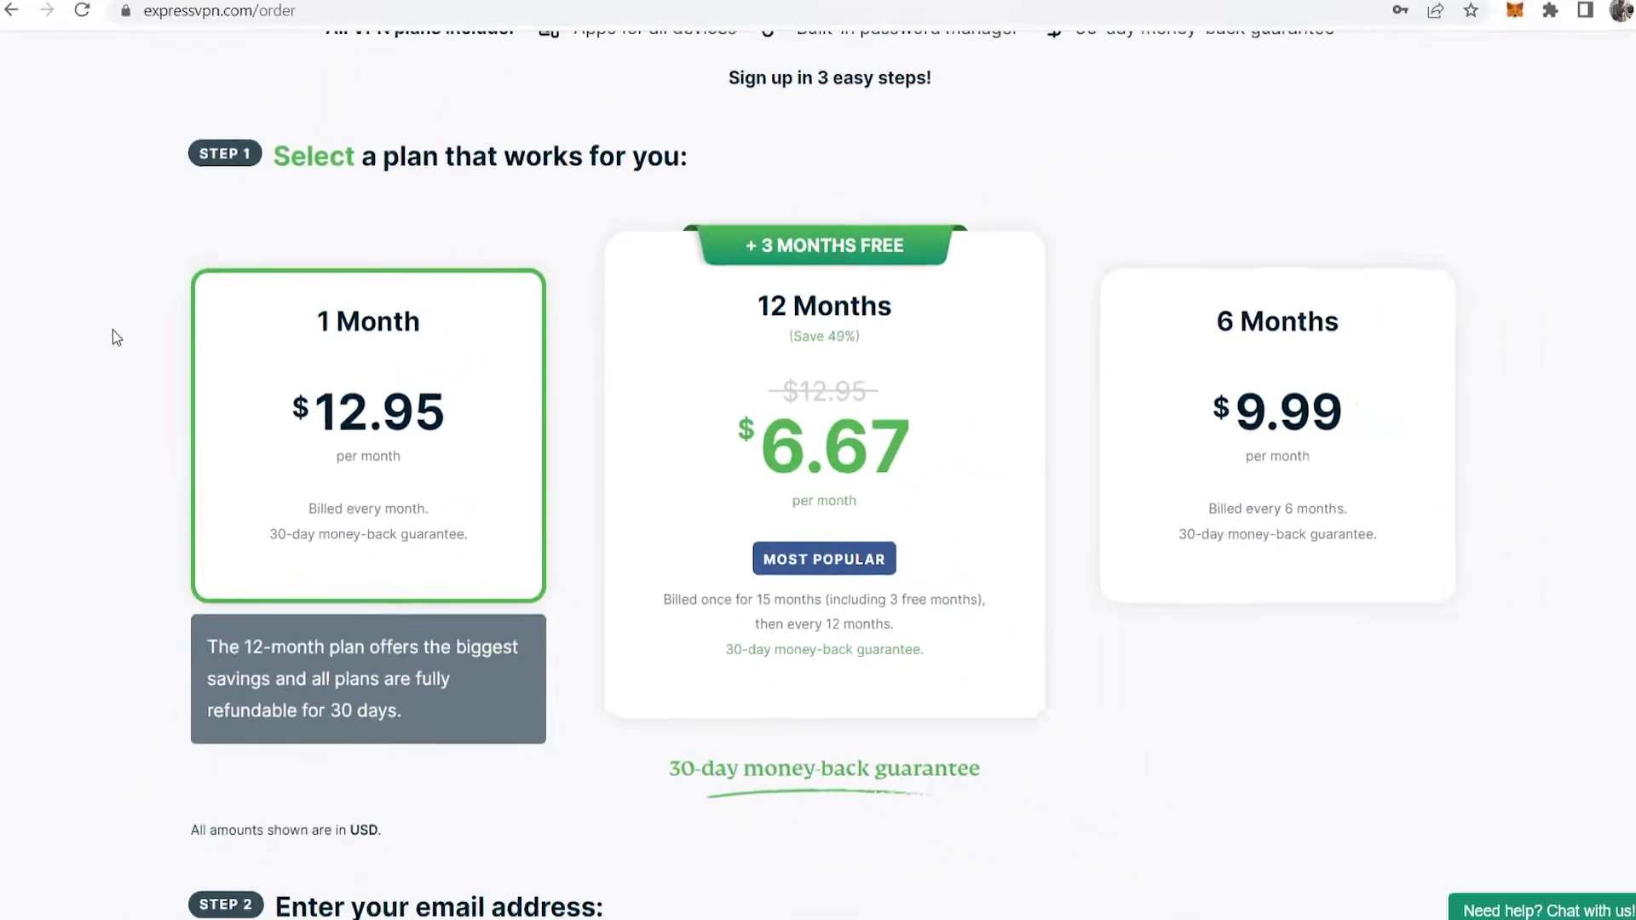
{"action": "scroll", "coordinate": [124, 341], "scroll_direction": "down", "scroll_amount": 8}
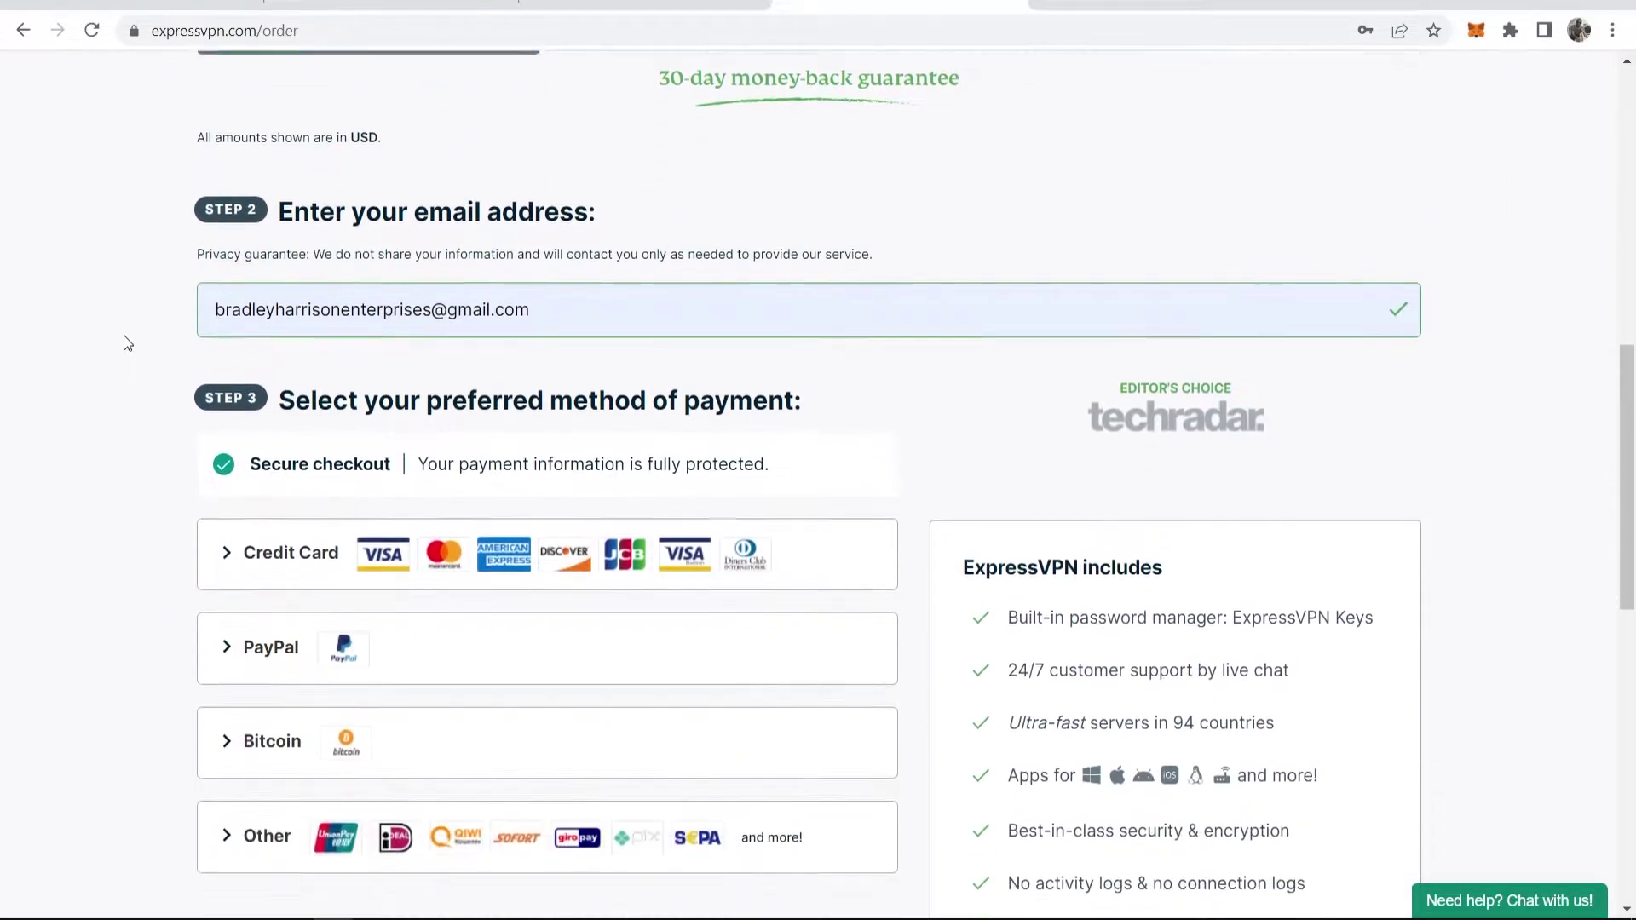
{"action": "scroll", "coordinate": [125, 339], "scroll_direction": "down", "scroll_amount": 1}
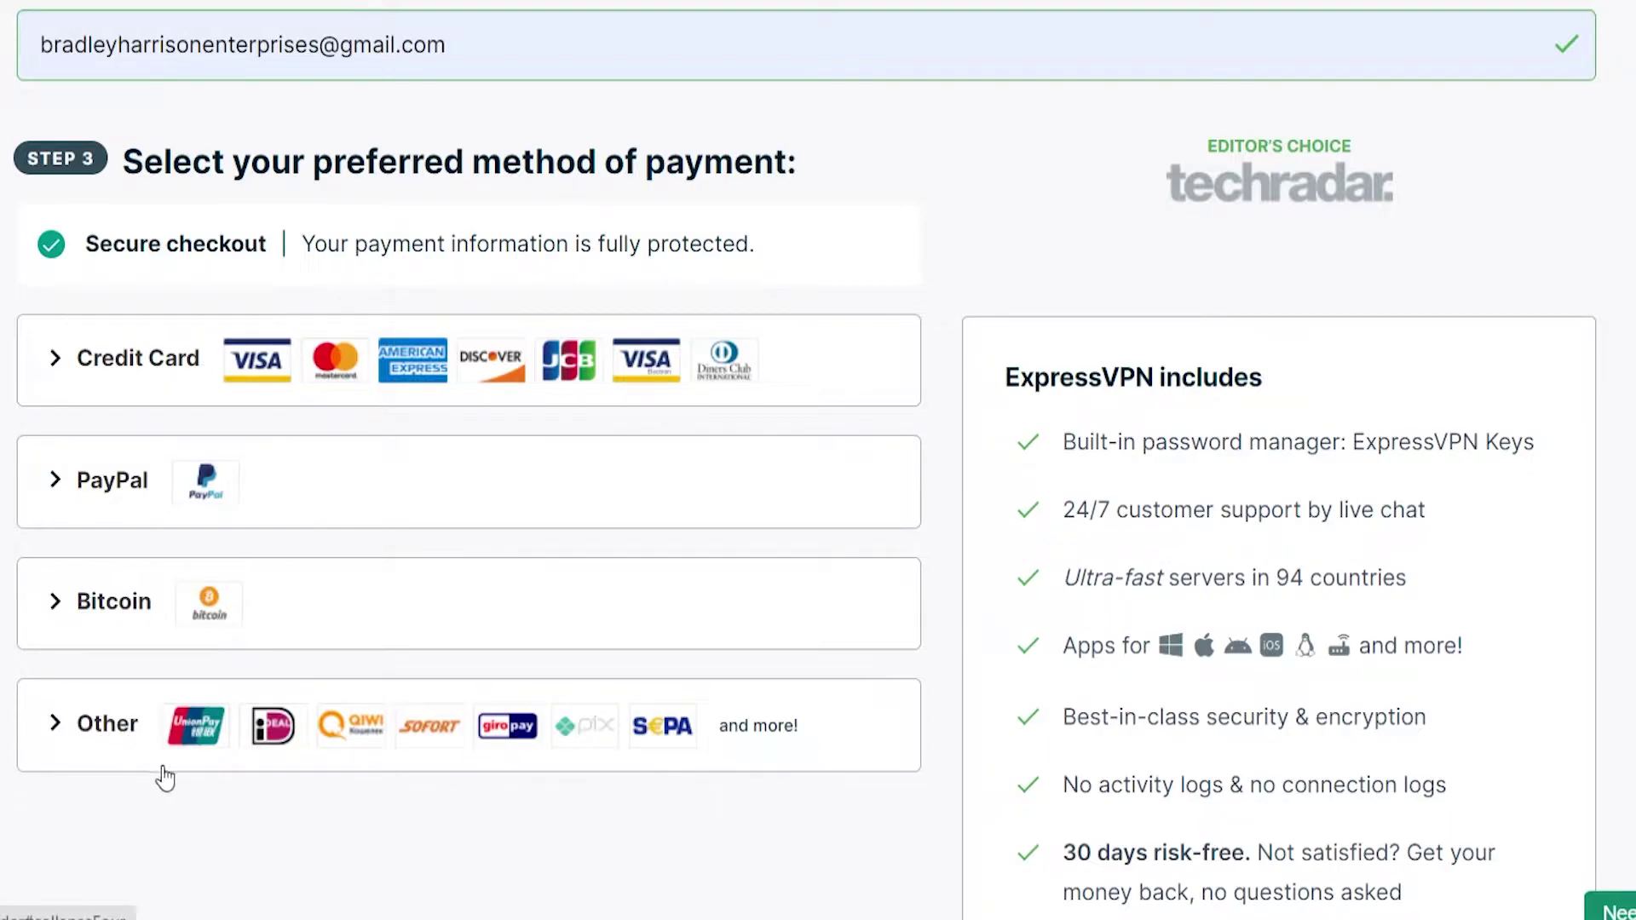
{"action": "left_click", "coordinate": [331, 371]}
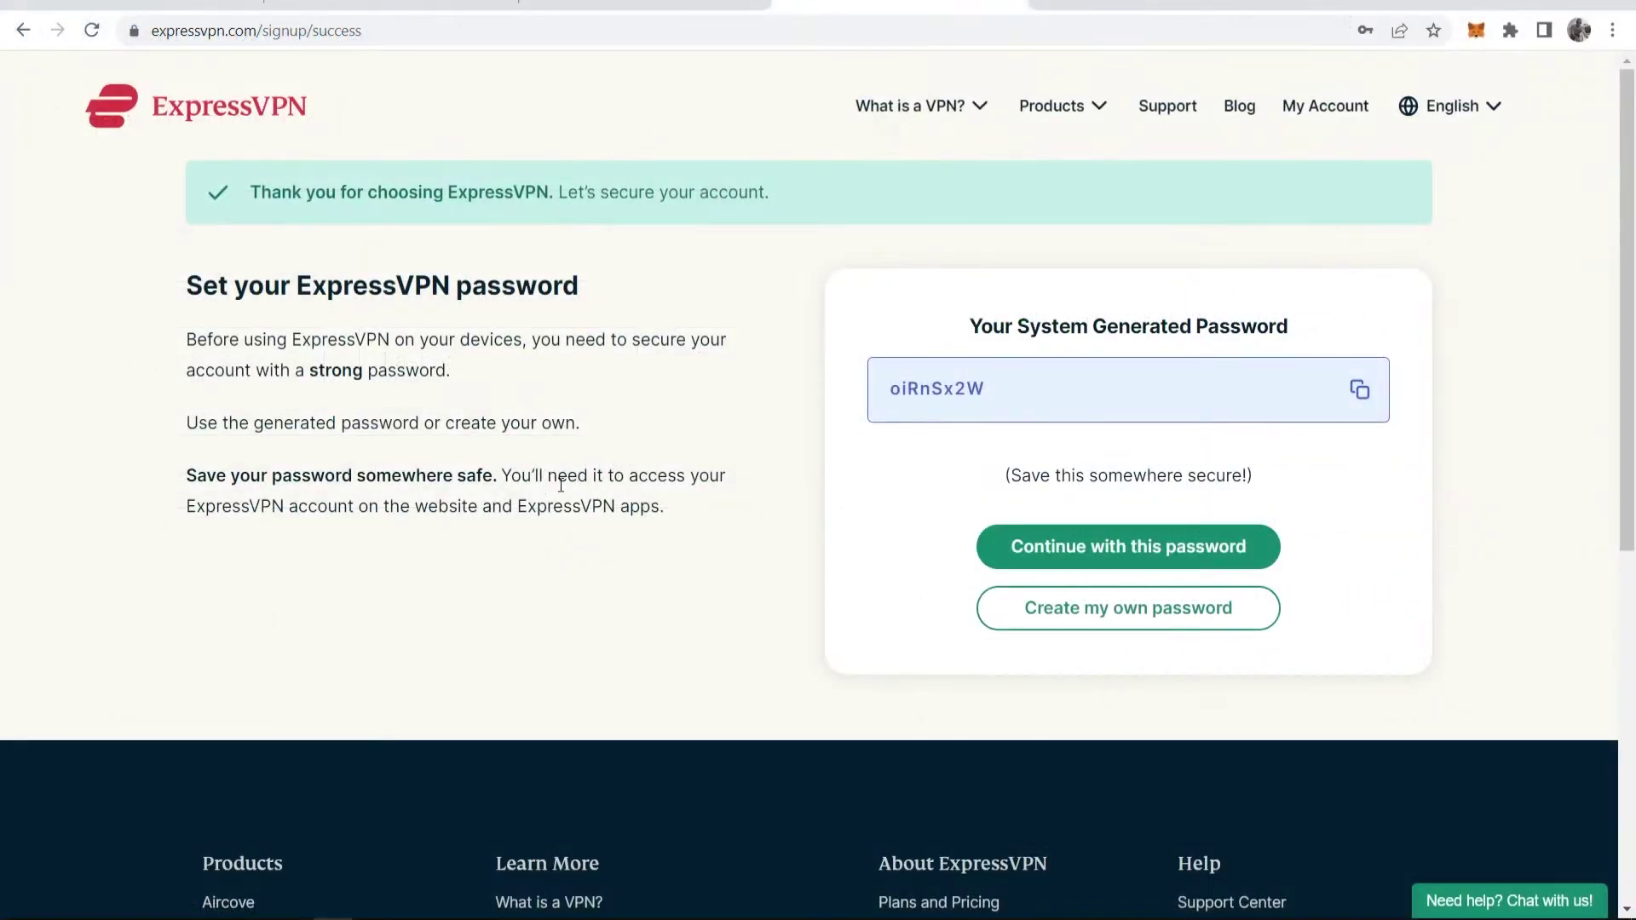
Replace the generated password with your own account password and save it
{"action": "left_click_drag", "start_coordinate": [128, 335], "coordinate": [644, 351]}
{"action": "left_click", "coordinate": [637, 336]}
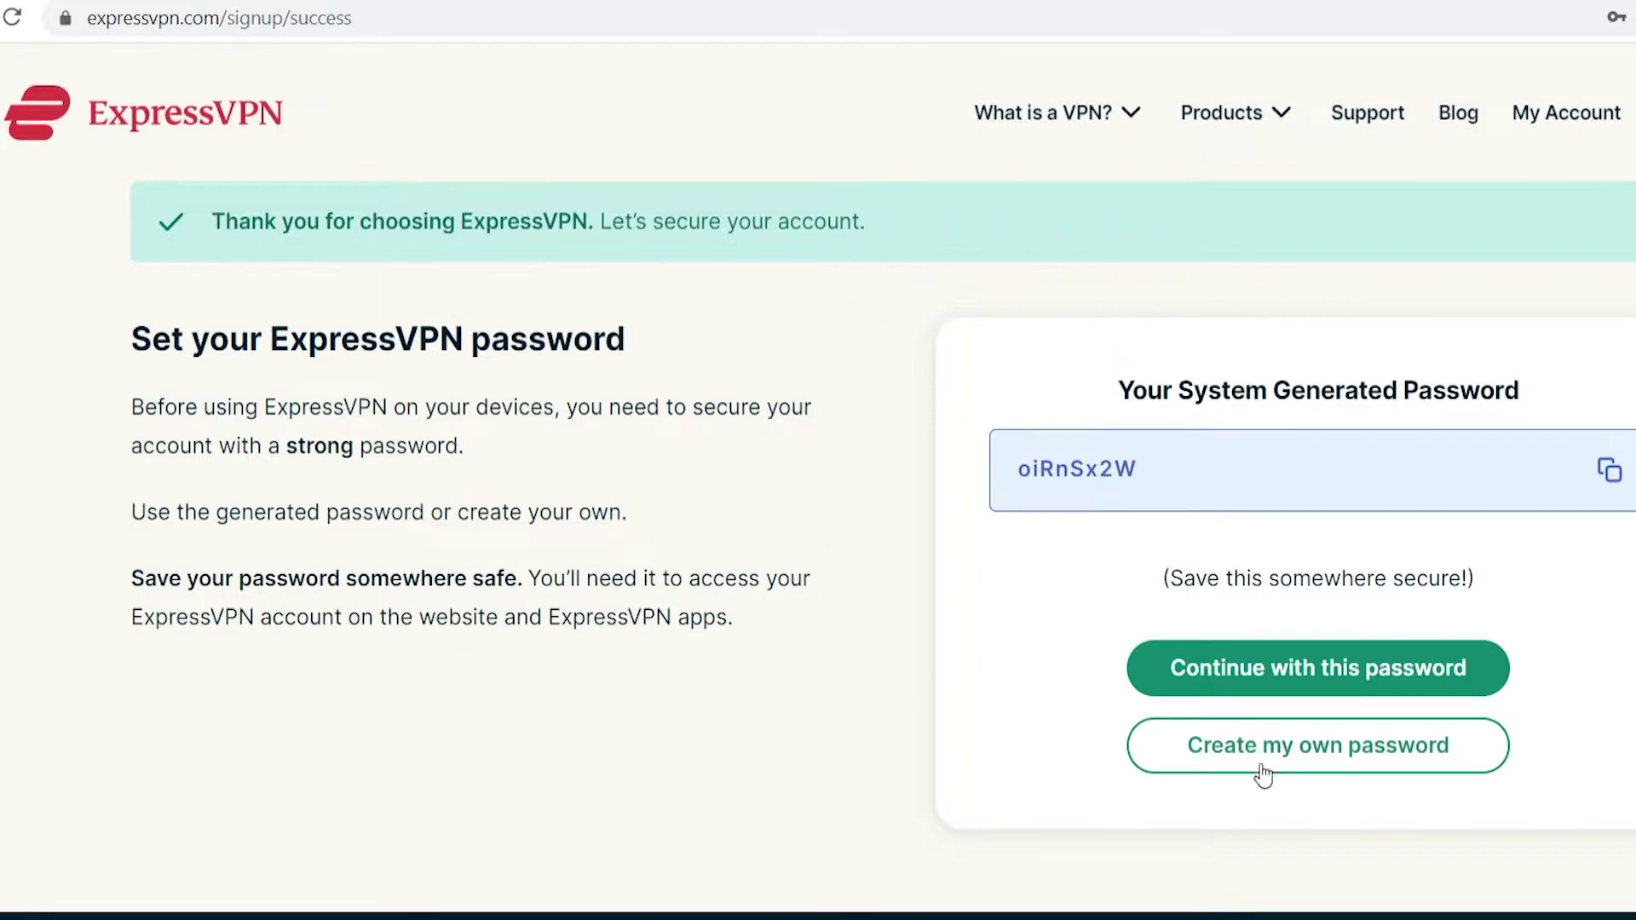
{"action": "left_click", "coordinate": [1309, 747]}
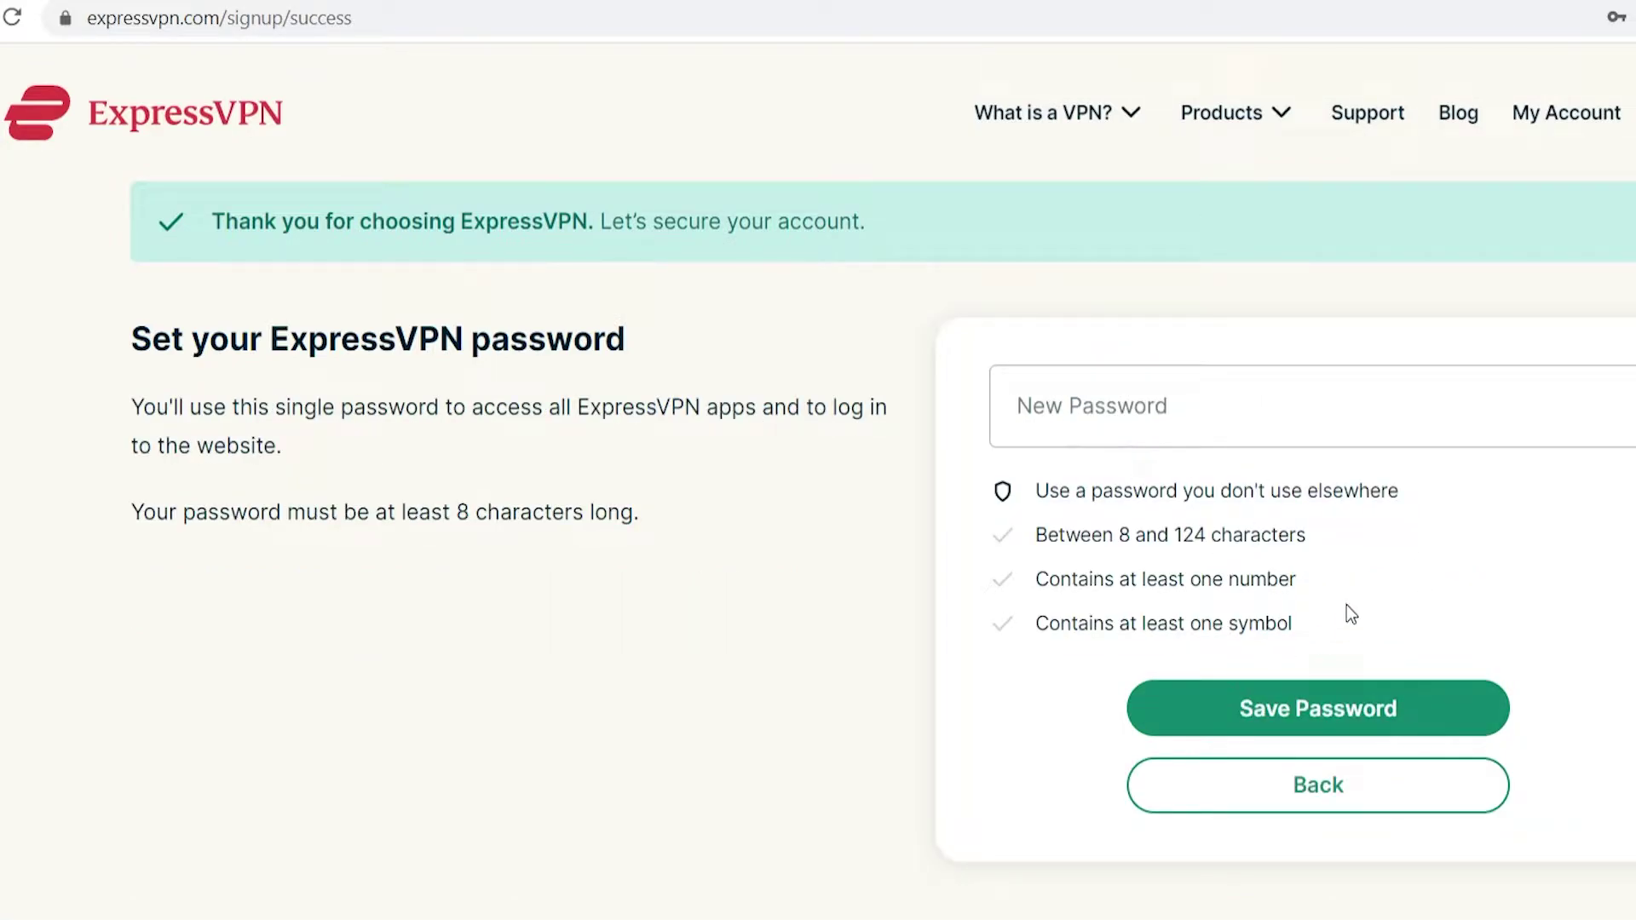
{"action": "key", "text": "ctrl+v"}
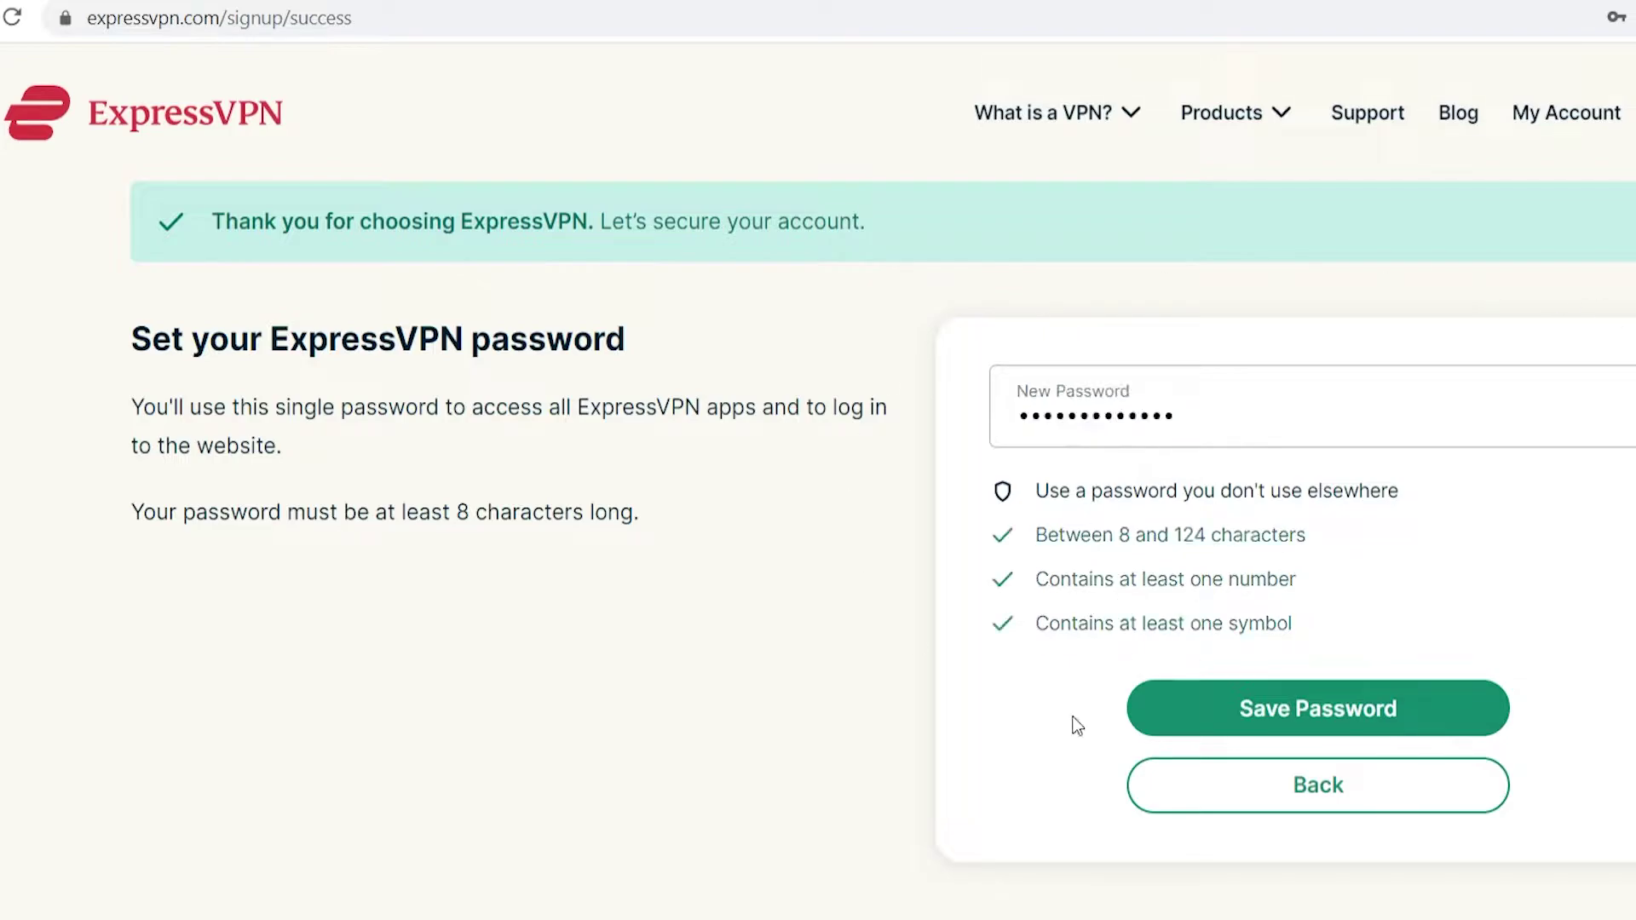
{"action": "left_click", "coordinate": [1310, 707]}
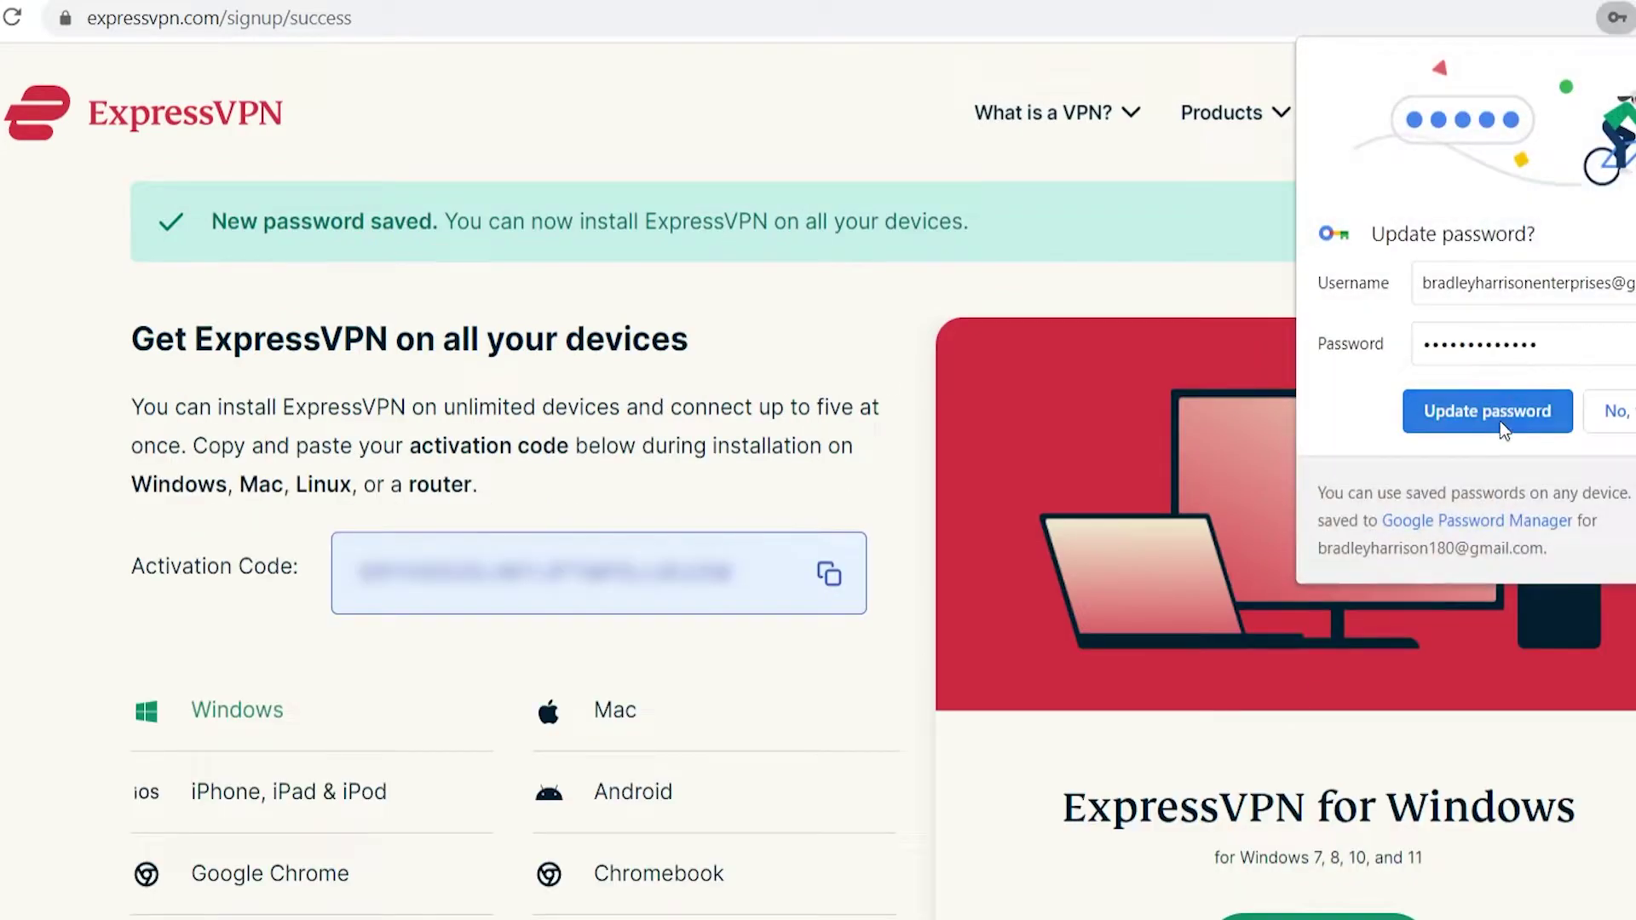
Dismiss Chrome's update-password bubble and note the password-saved confirmation
{"action": "left_click", "coordinate": [1468, 428]}
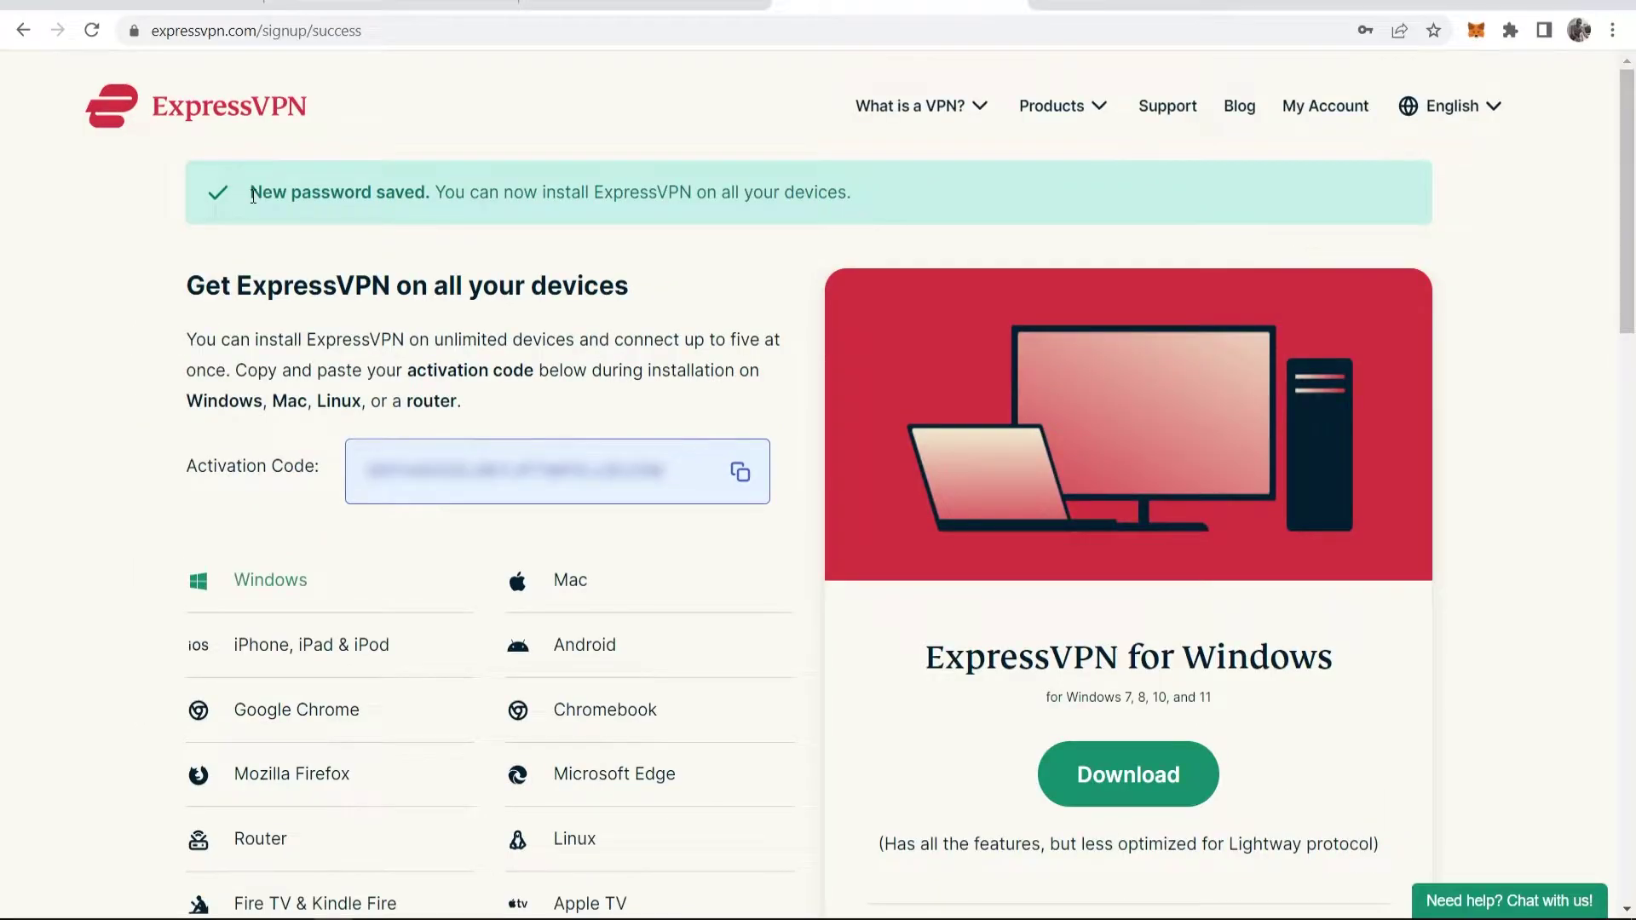
{"action": "left_click_drag", "start_coordinate": [253, 196], "coordinate": [881, 181]}
{"action": "left_click", "coordinate": [444, 194]}
Download the ExpressVPN installer for Windows and close the 'Tired of forgetting passwords?' popup
{"action": "left_click", "coordinate": [450, 225]}
{"action": "scroll", "coordinate": [785, 522], "scroll_direction": "down", "scroll_amount": 2}
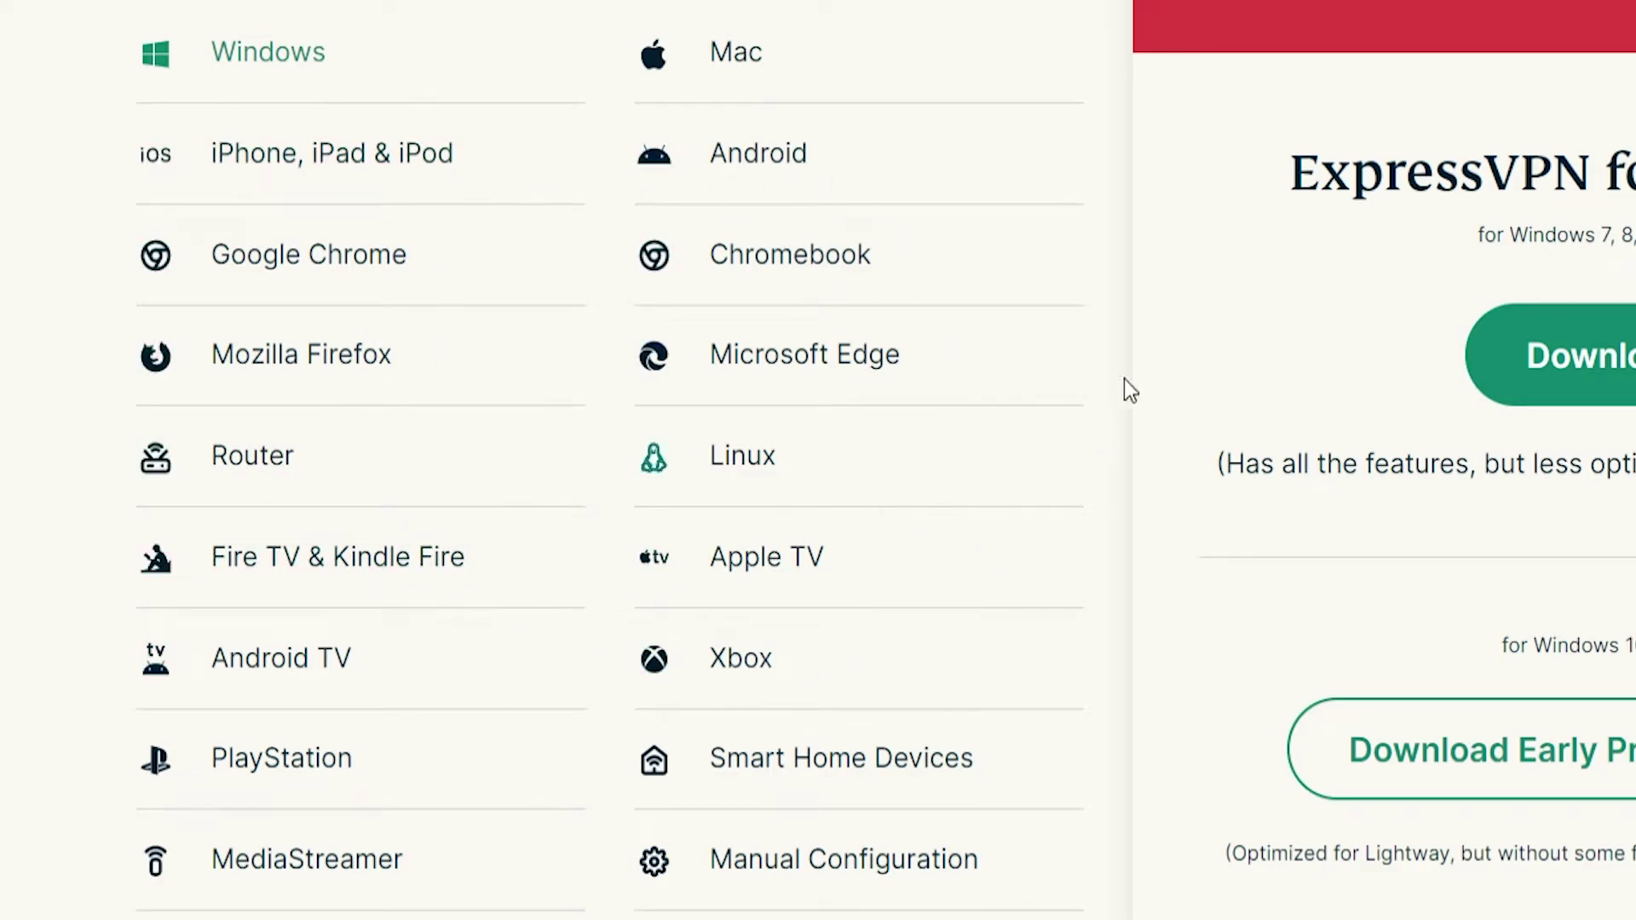
{"action": "scroll", "coordinate": [1123, 392], "scroll_direction": "up", "scroll_amount": 4}
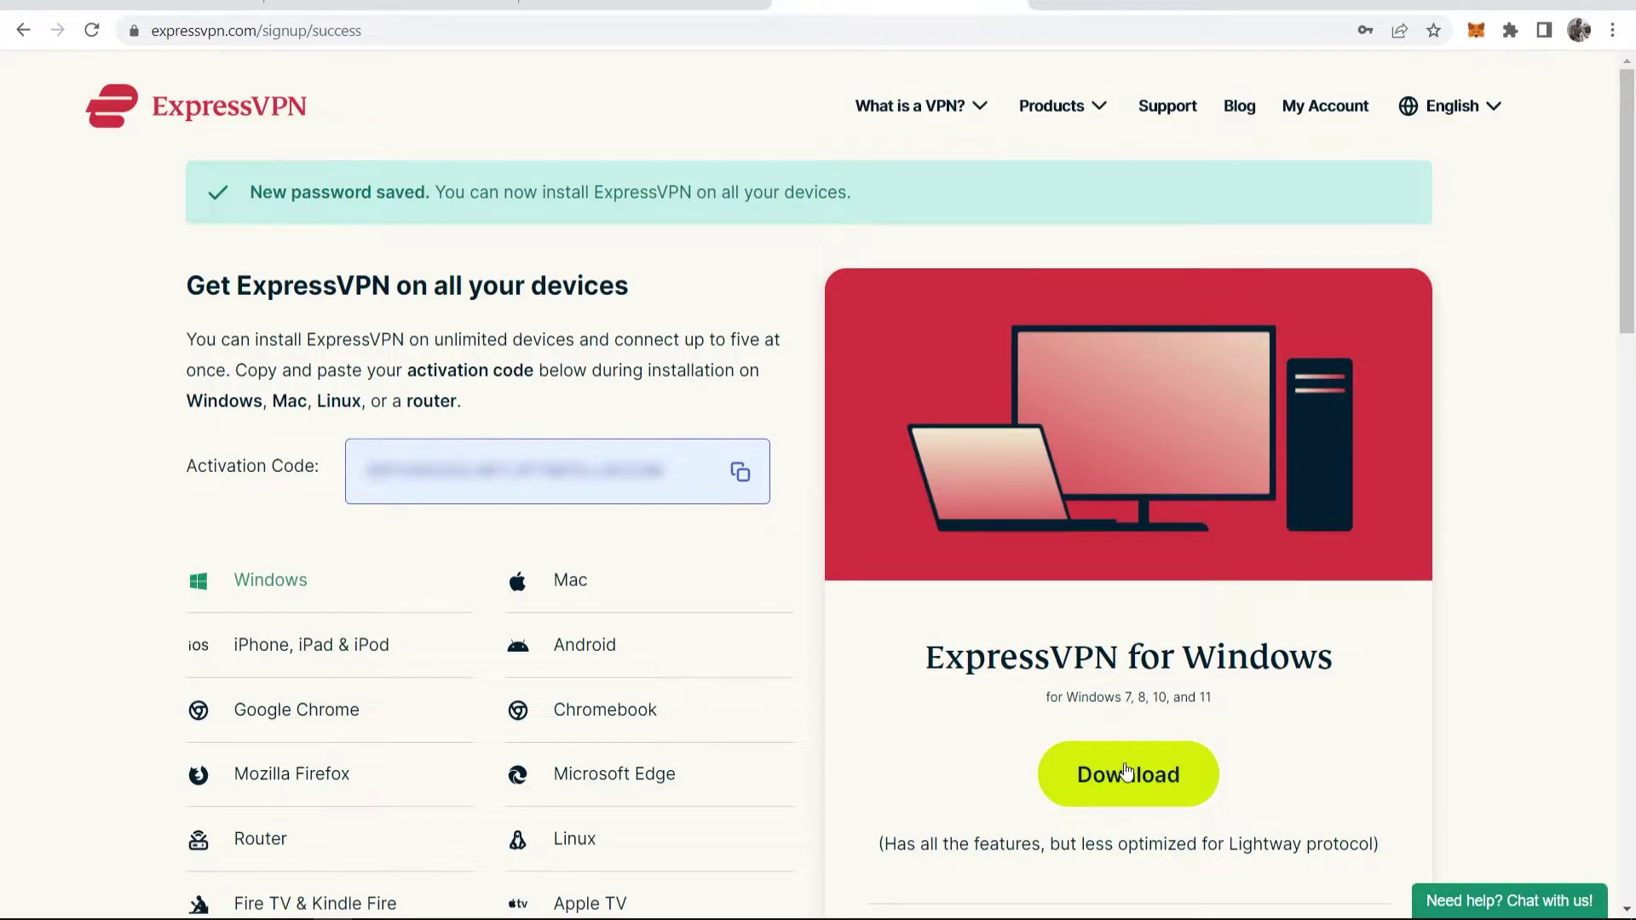
{"action": "left_click", "coordinate": [1131, 775]}
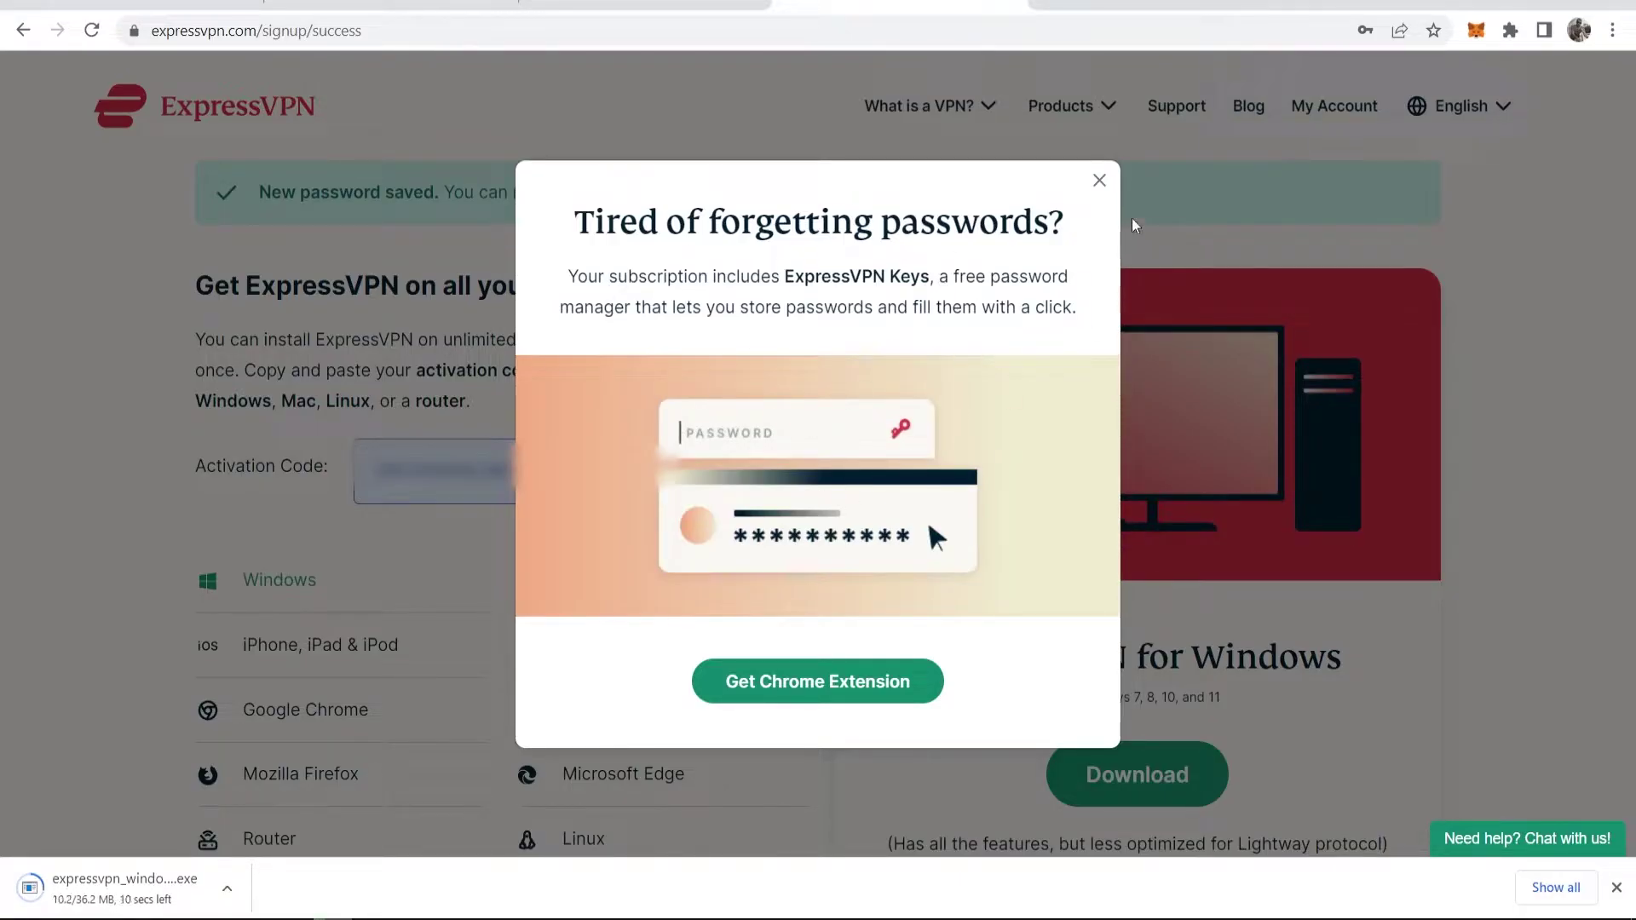
{"action": "left_click", "coordinate": [1100, 183]}
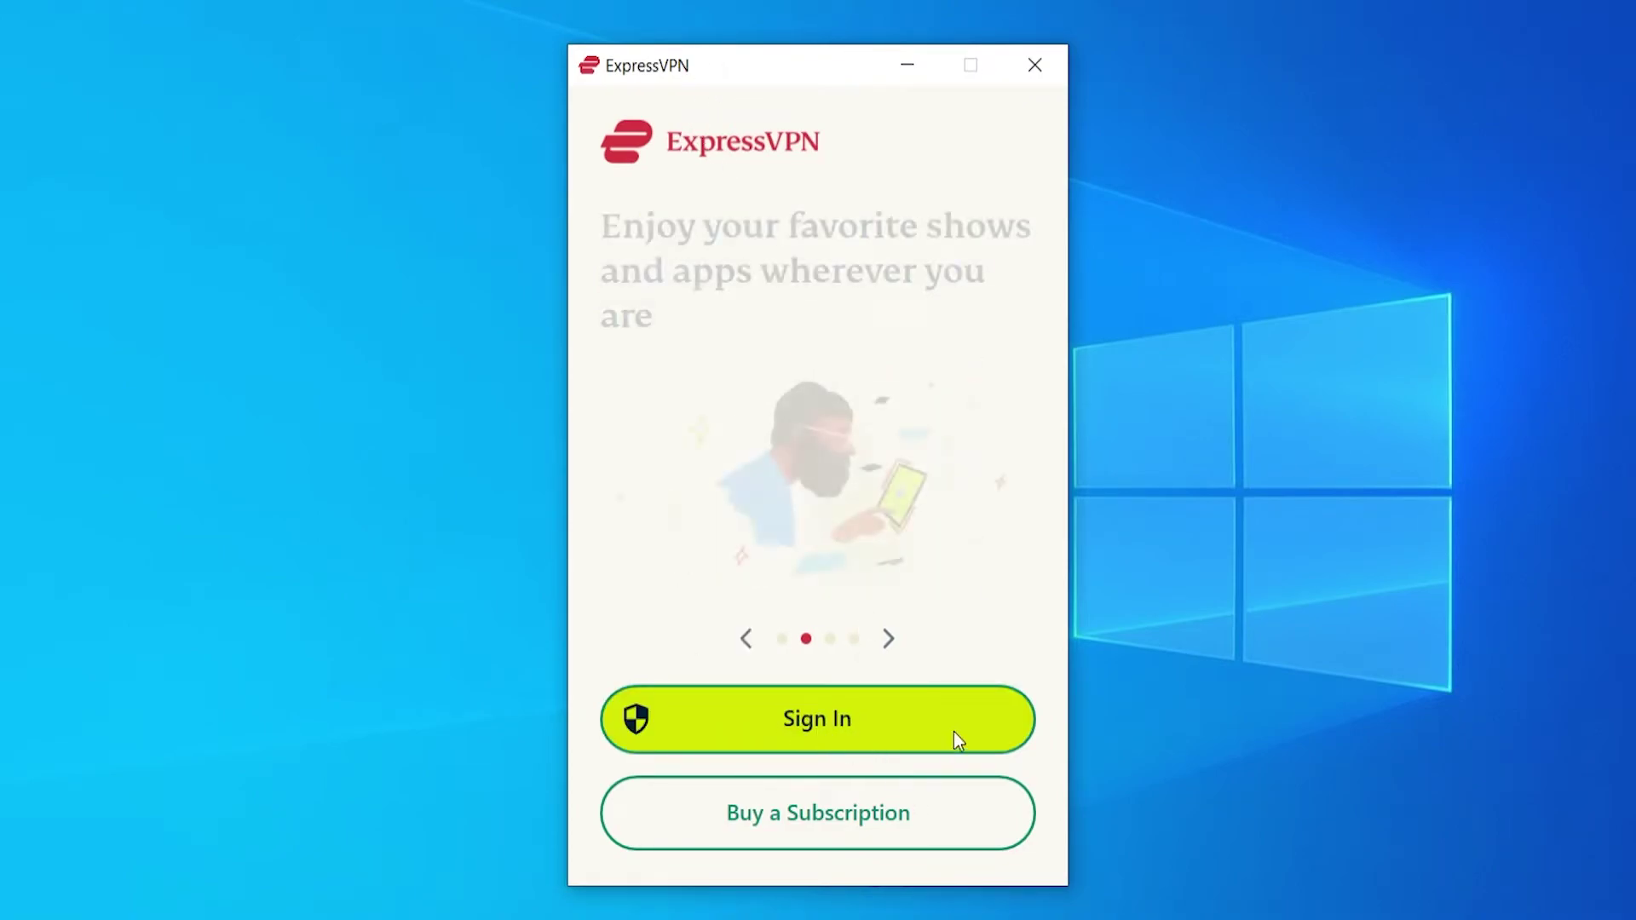
Sign in with the activation code copied from the website, choose No Thanks for startup, then OK to diagnostics
{"action": "left_click", "coordinate": [823, 726]}
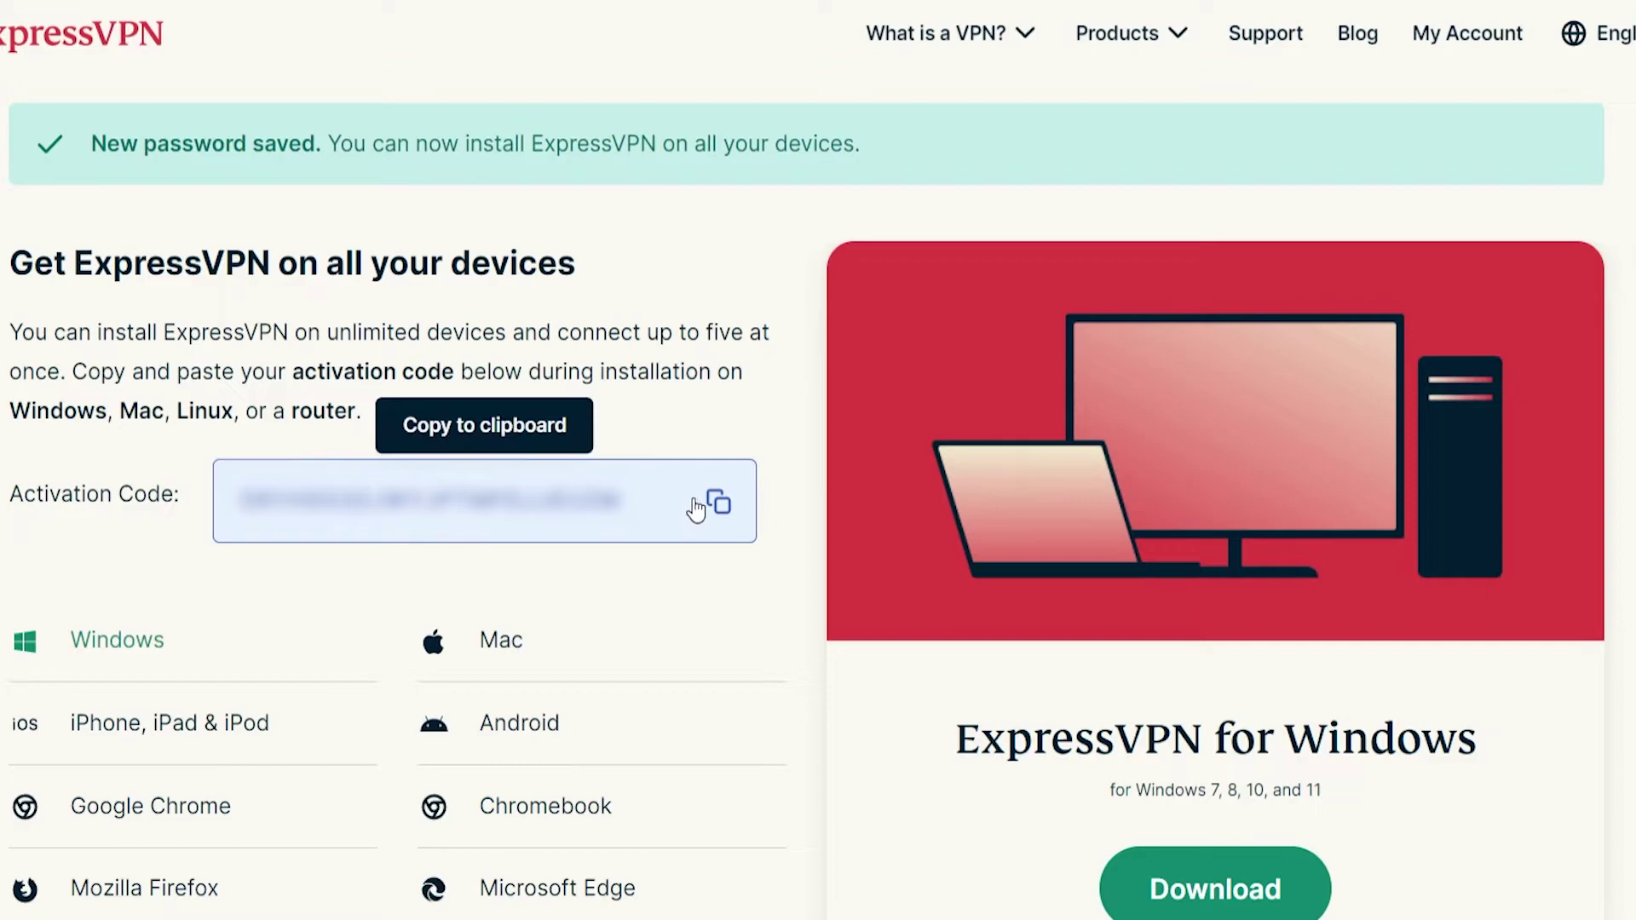
{"action": "left_click", "coordinate": [719, 509]}
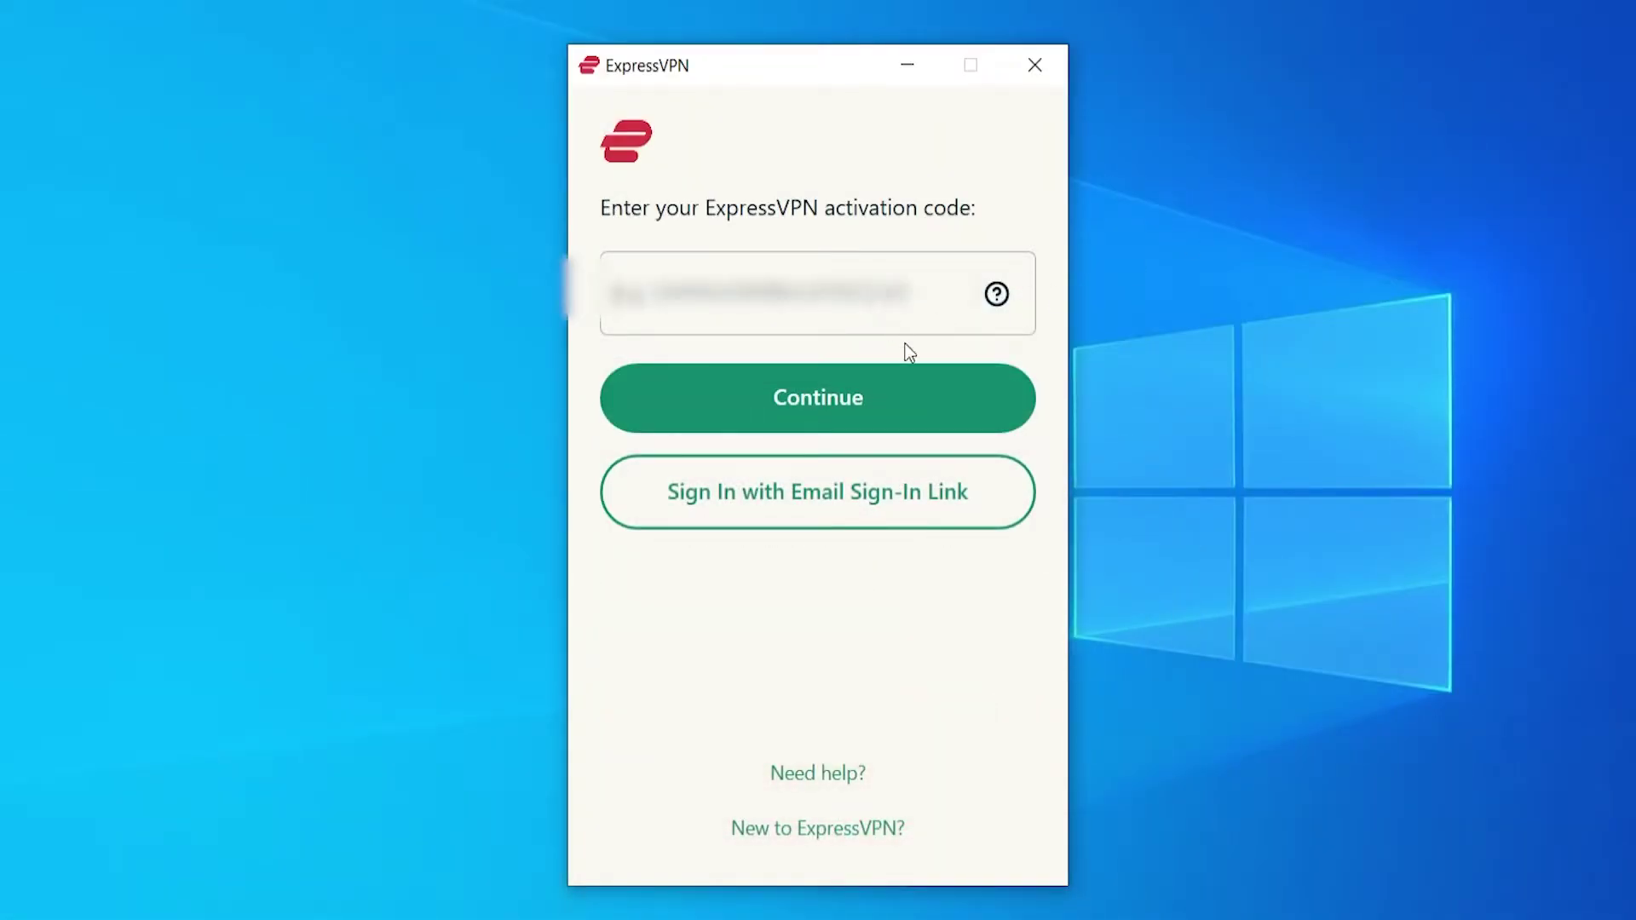
{"action": "right_click", "coordinate": [878, 300]}
{"action": "left_click", "coordinate": [938, 379]}
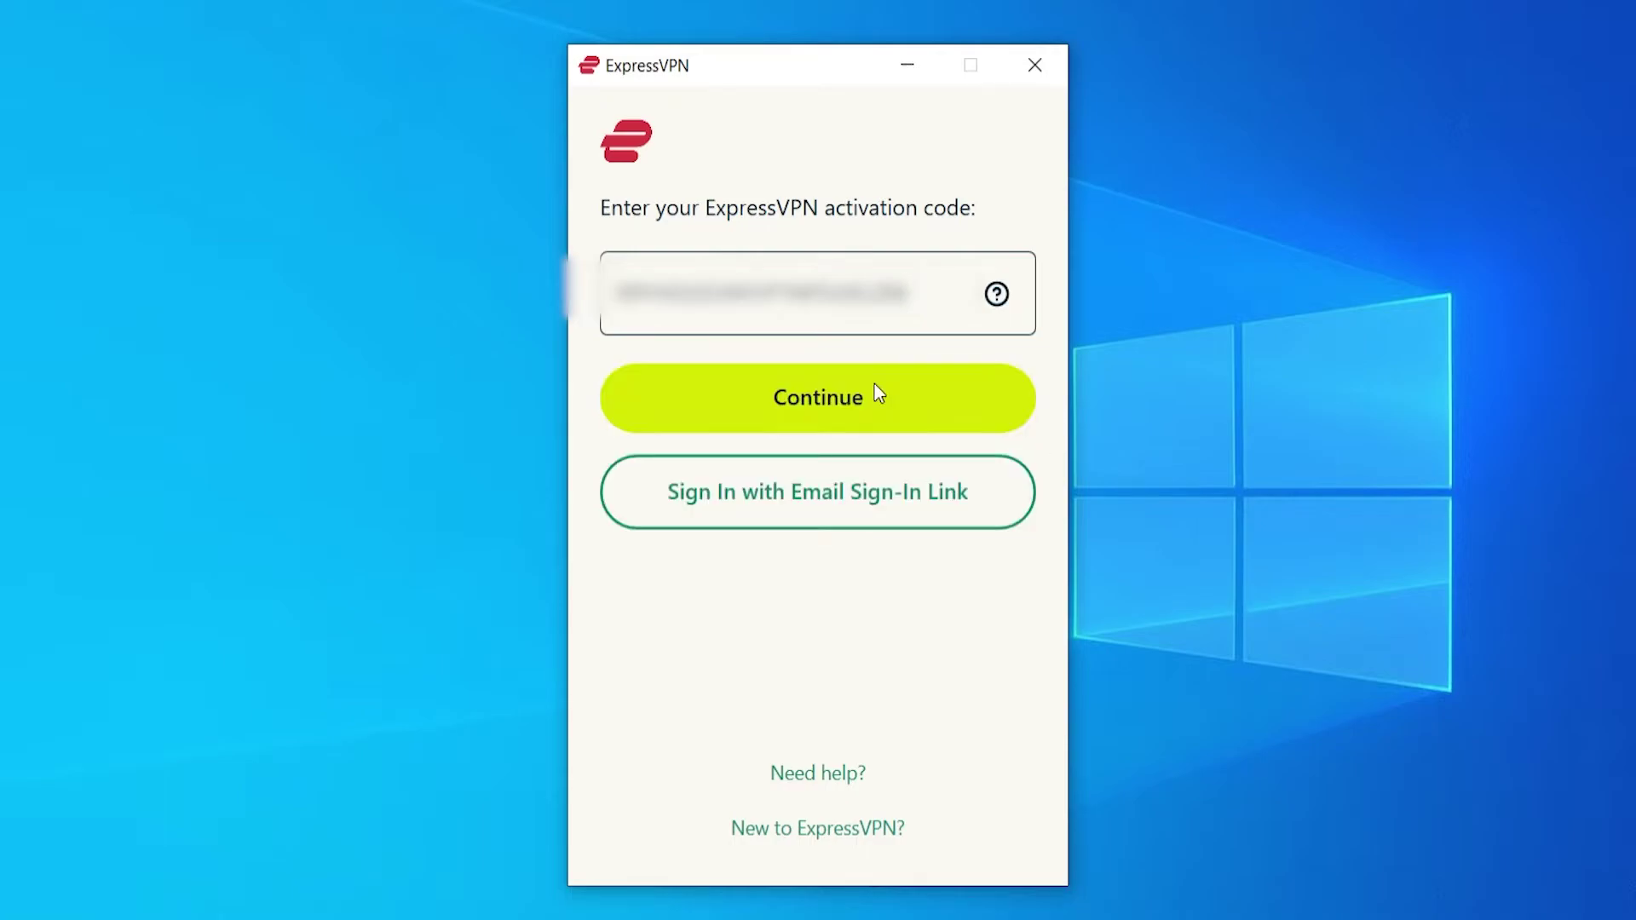
{"action": "left_click", "coordinate": [833, 411]}
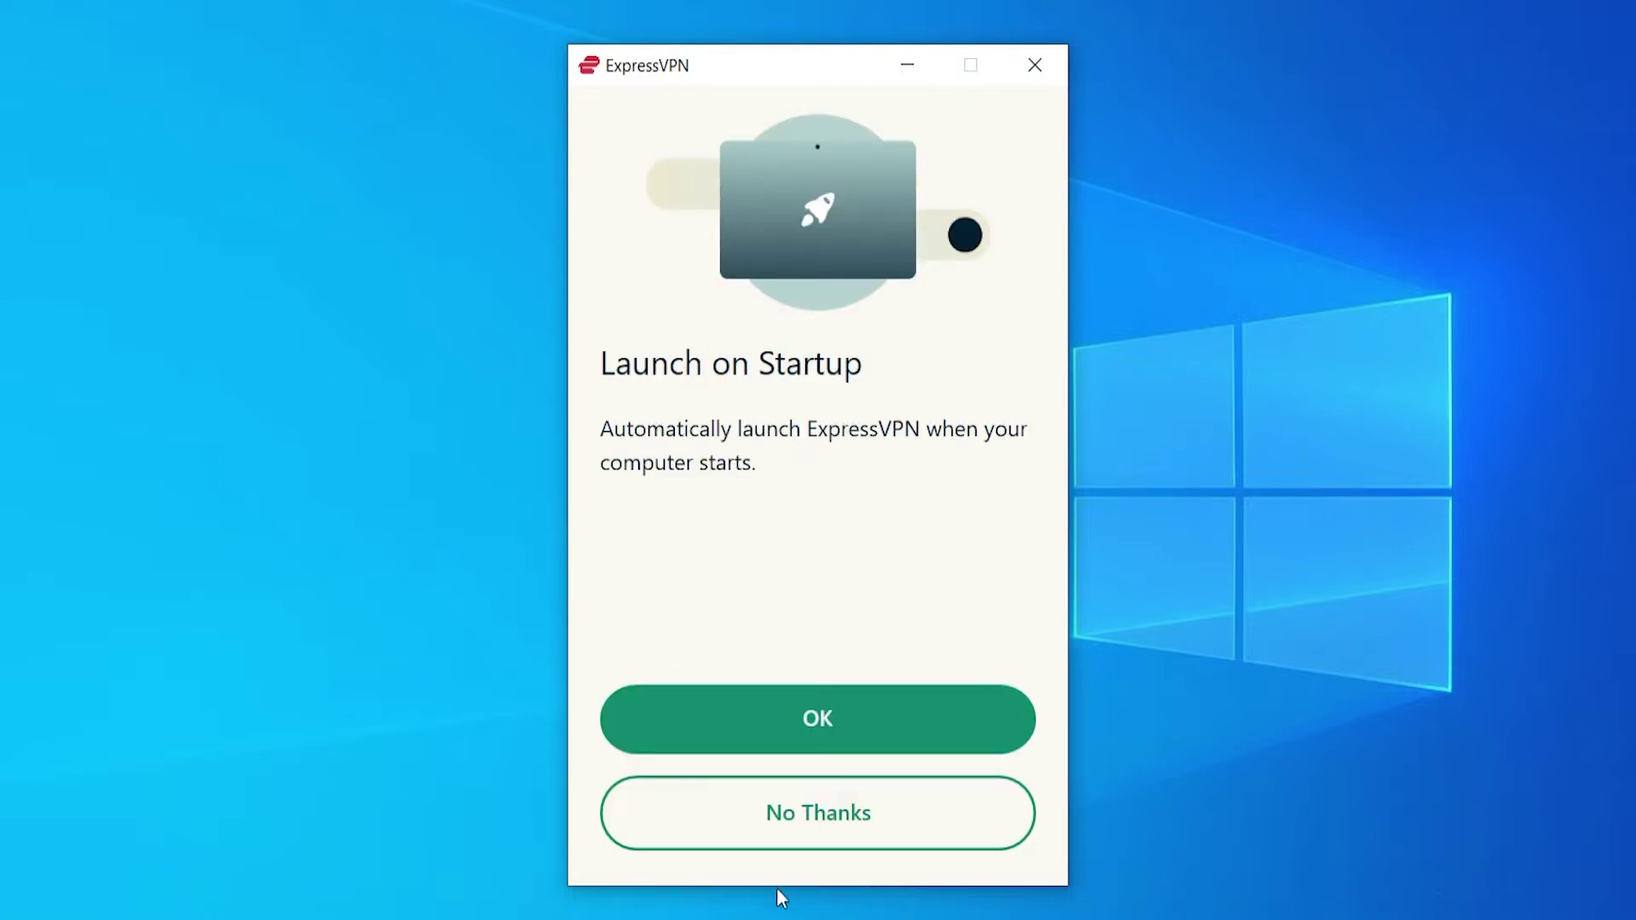
{"action": "left_click", "coordinate": [793, 820]}
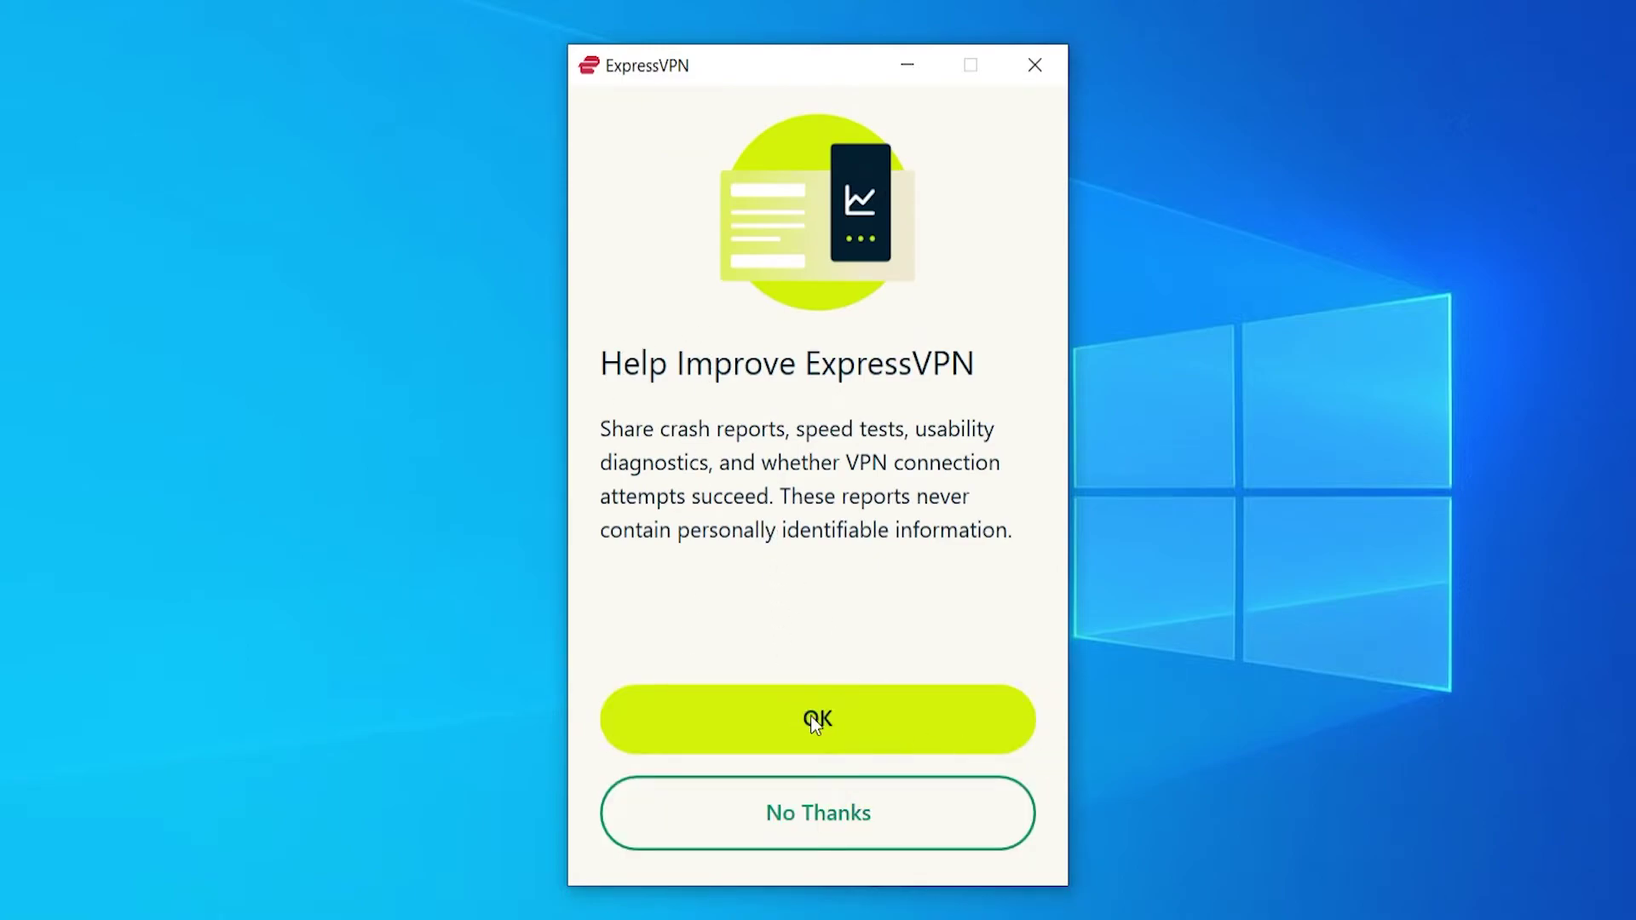
{"action": "left_click", "coordinate": [832, 714]}
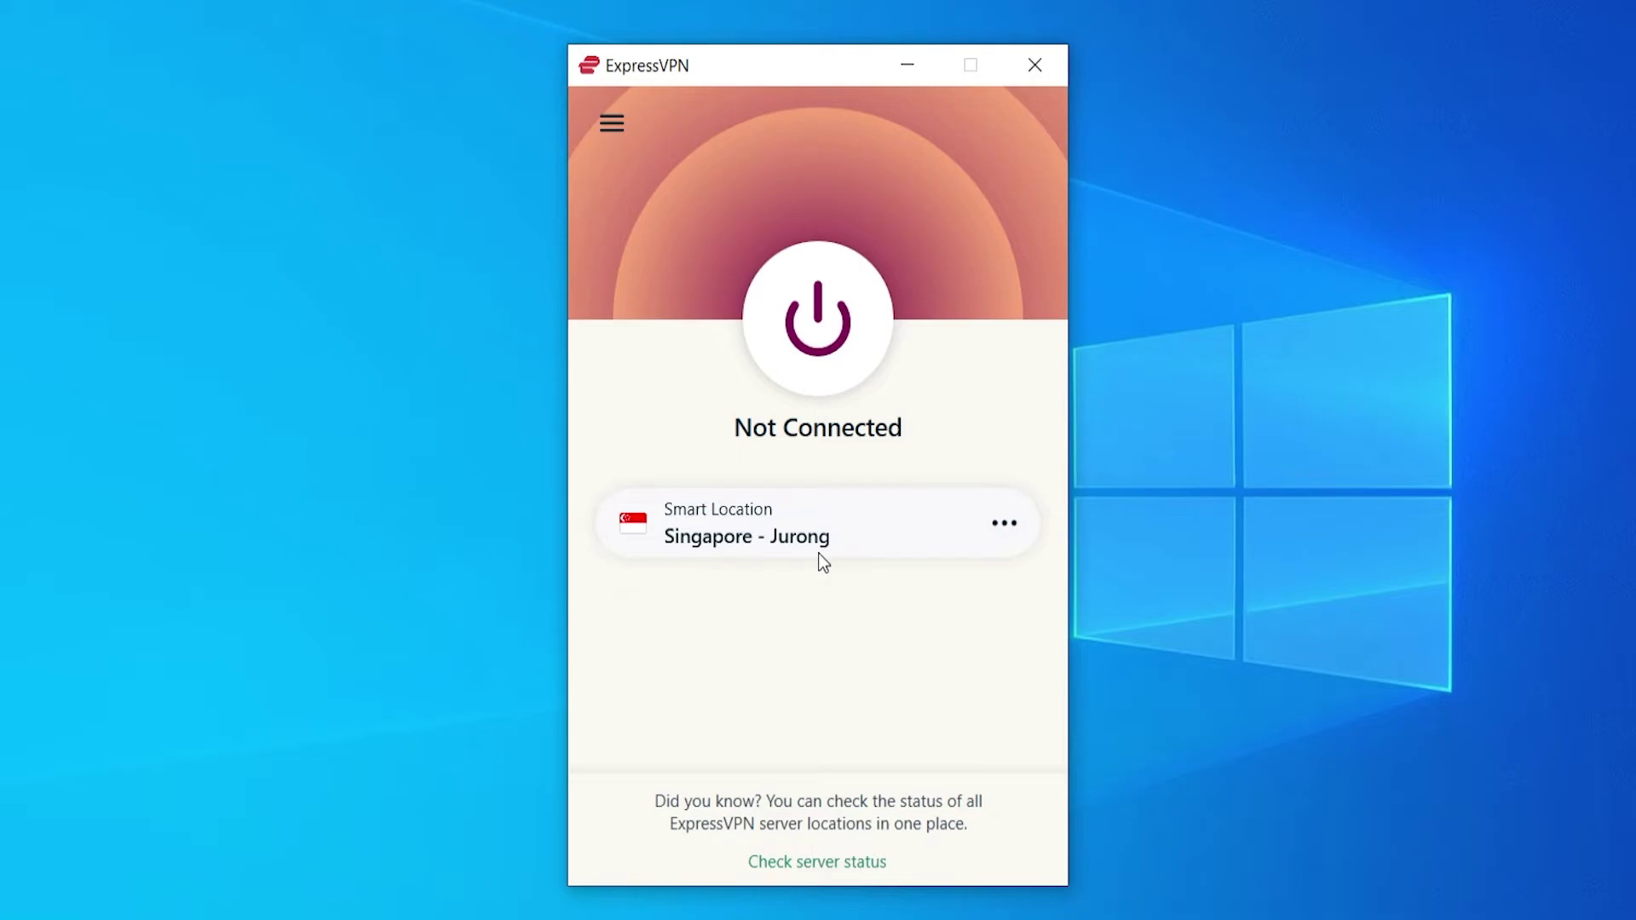
Browse the VPN location list by region under All Locations
{"action": "left_click", "coordinate": [1004, 524]}
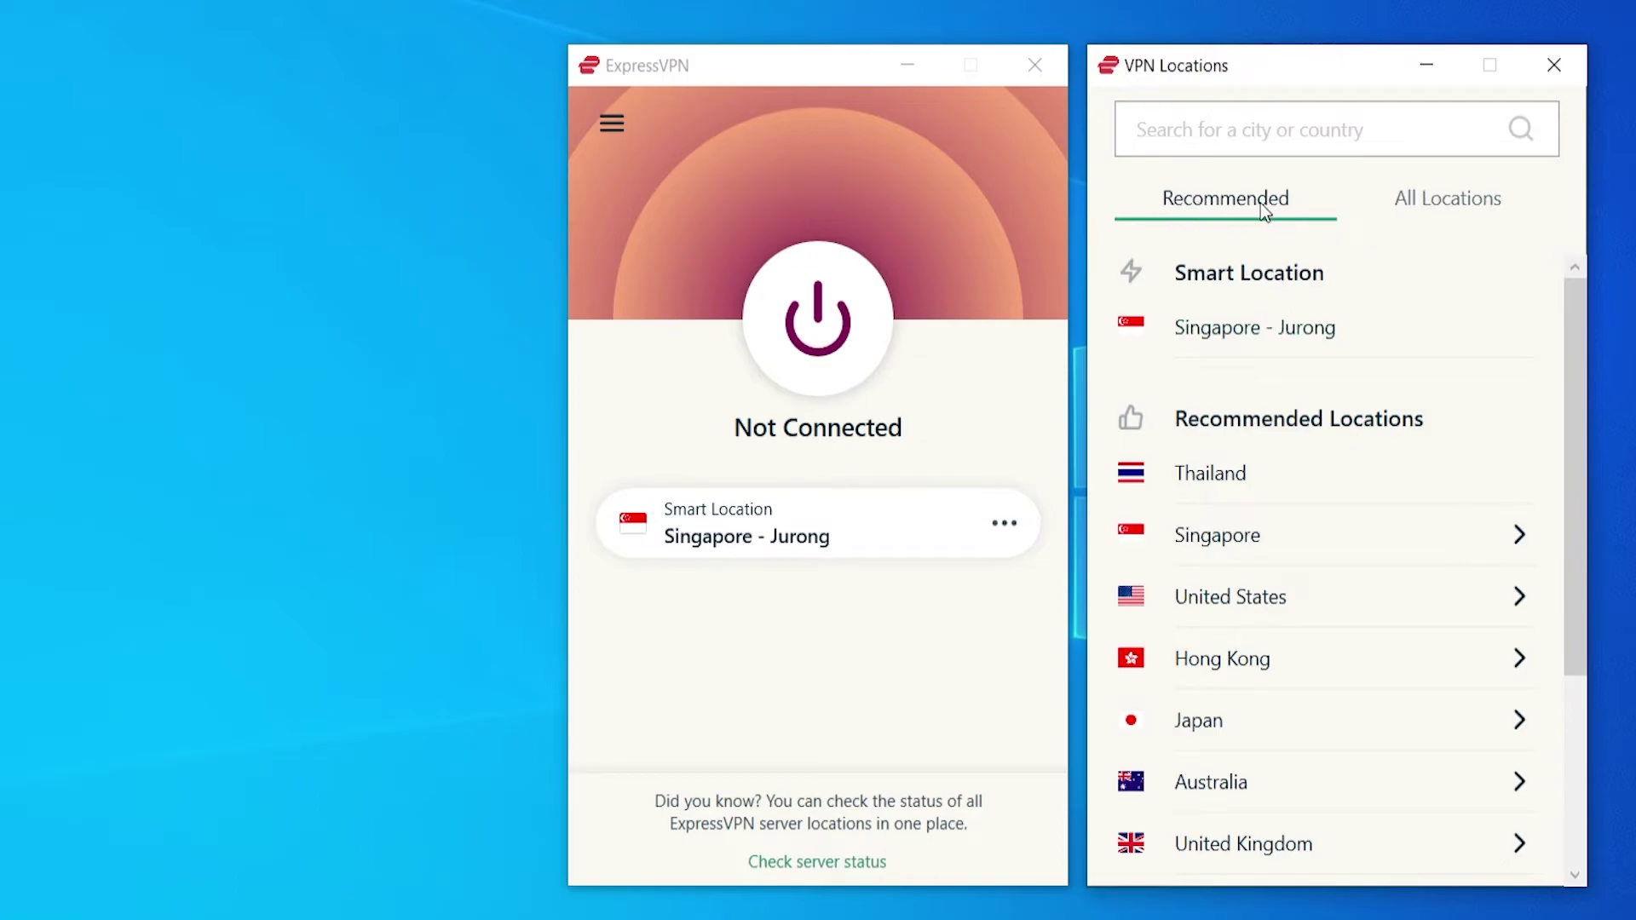
{"action": "scroll", "coordinate": [1340, 575], "scroll_direction": "down", "scroll_amount": 1}
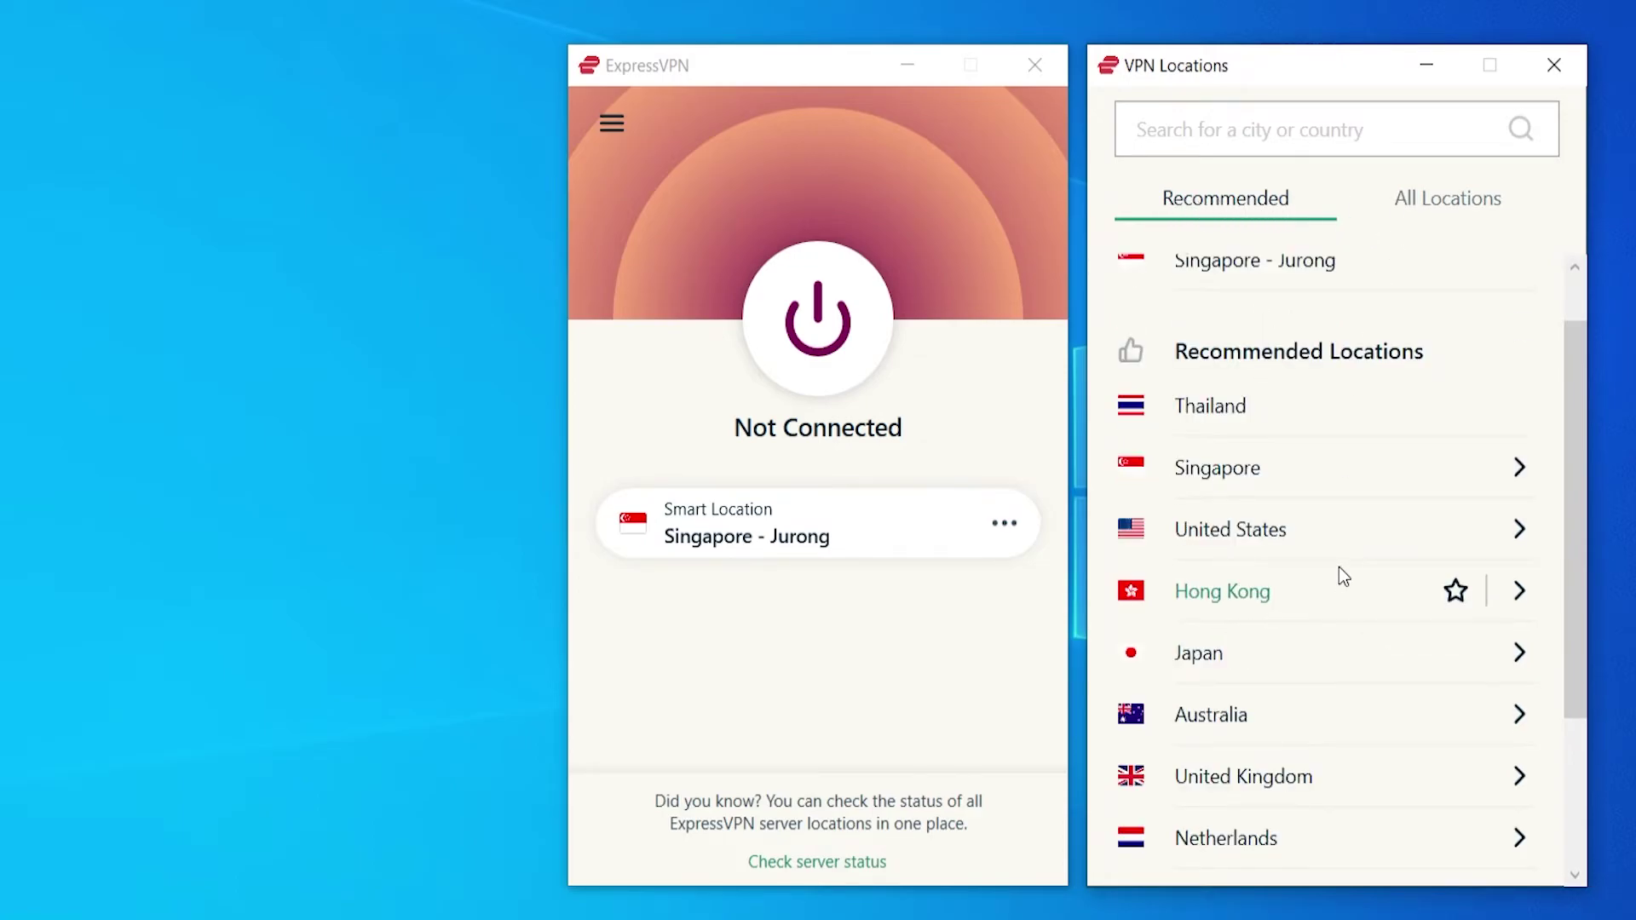
{"action": "scroll", "coordinate": [1342, 577], "scroll_direction": "up", "scroll_amount": 1}
{"action": "left_click", "coordinate": [1429, 197]}
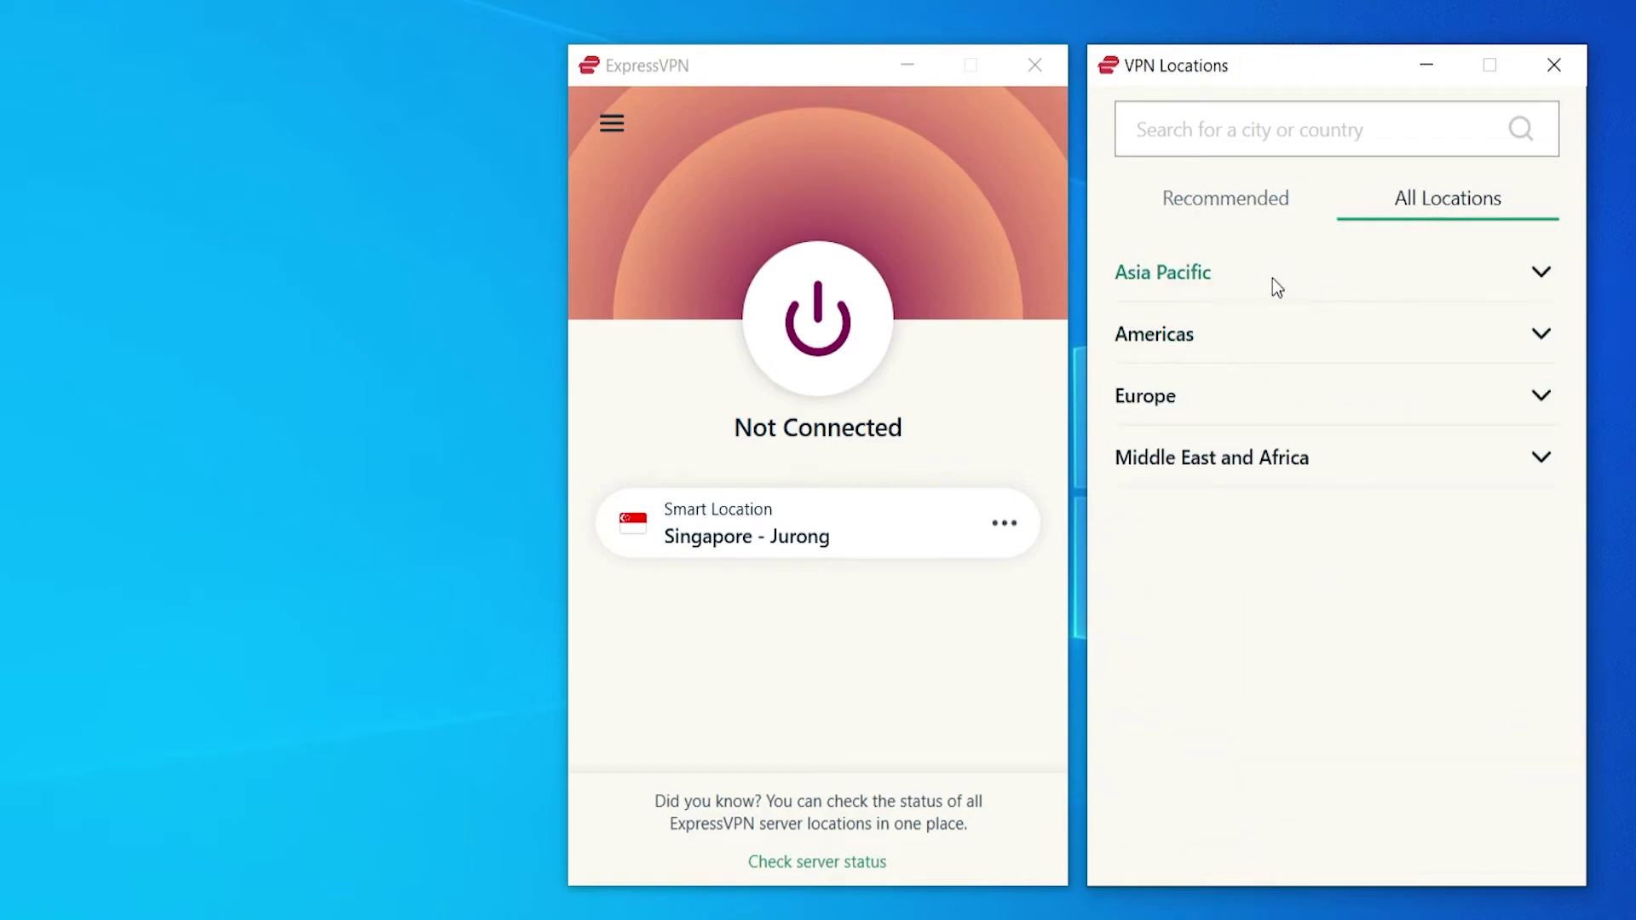
{"action": "left_click", "coordinate": [1236, 294]}
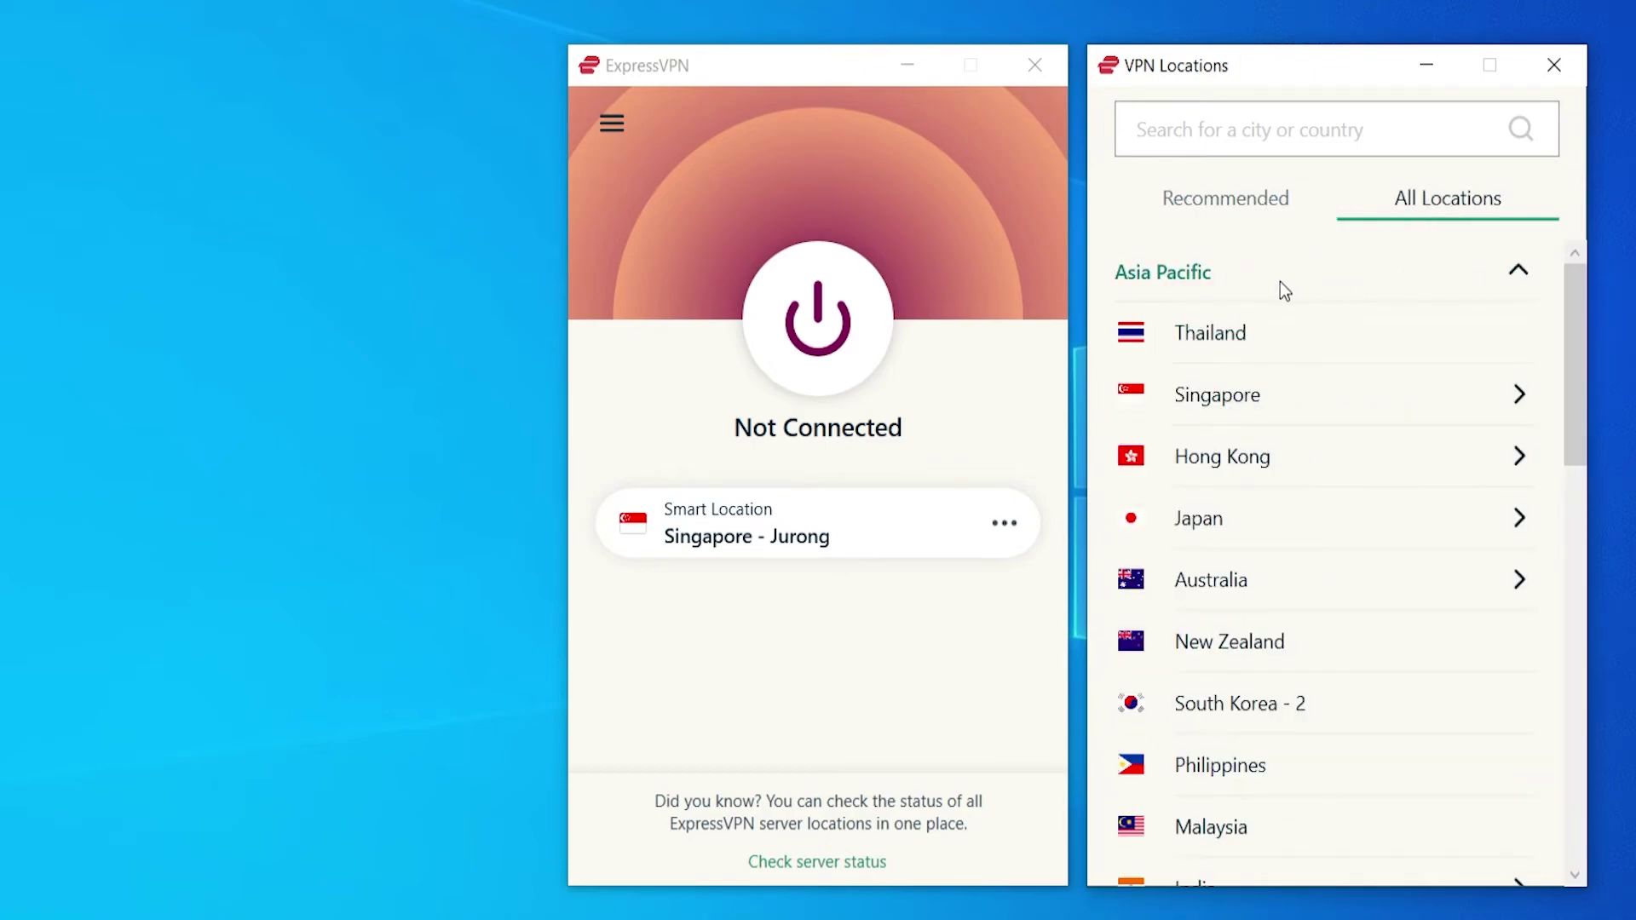
{"action": "left_click", "coordinate": [1537, 274]}
Search 'united', select United States, and connect the VPN
{"action": "left_click", "coordinate": [1319, 139]}
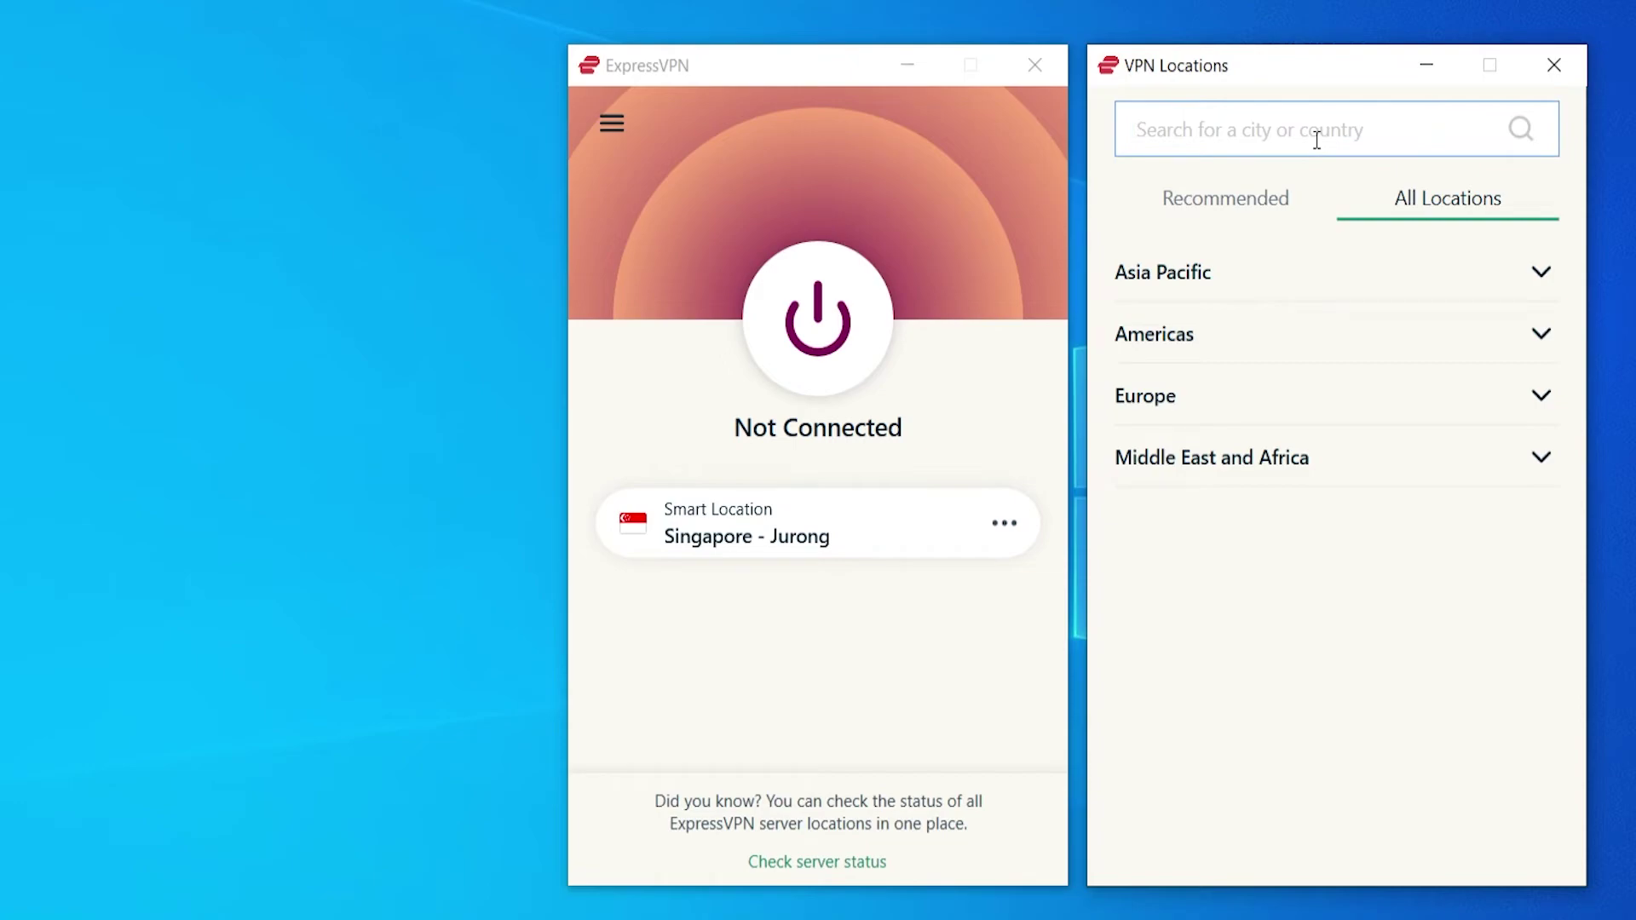
{"action": "type", "text": "united"}
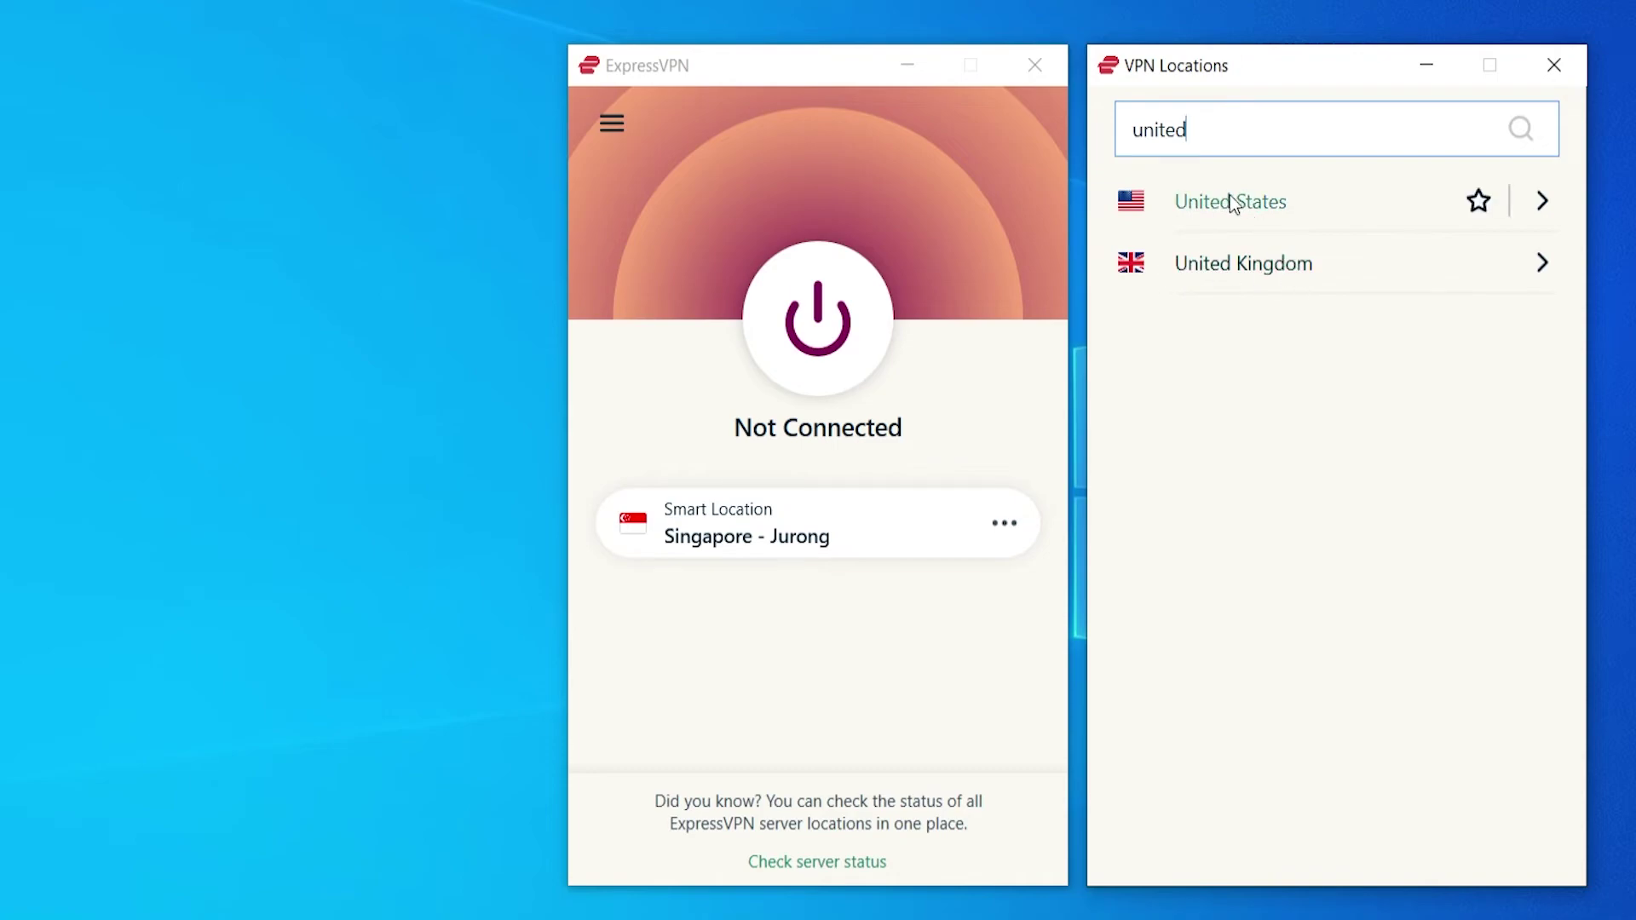
{"action": "left_click", "coordinate": [1274, 204]}
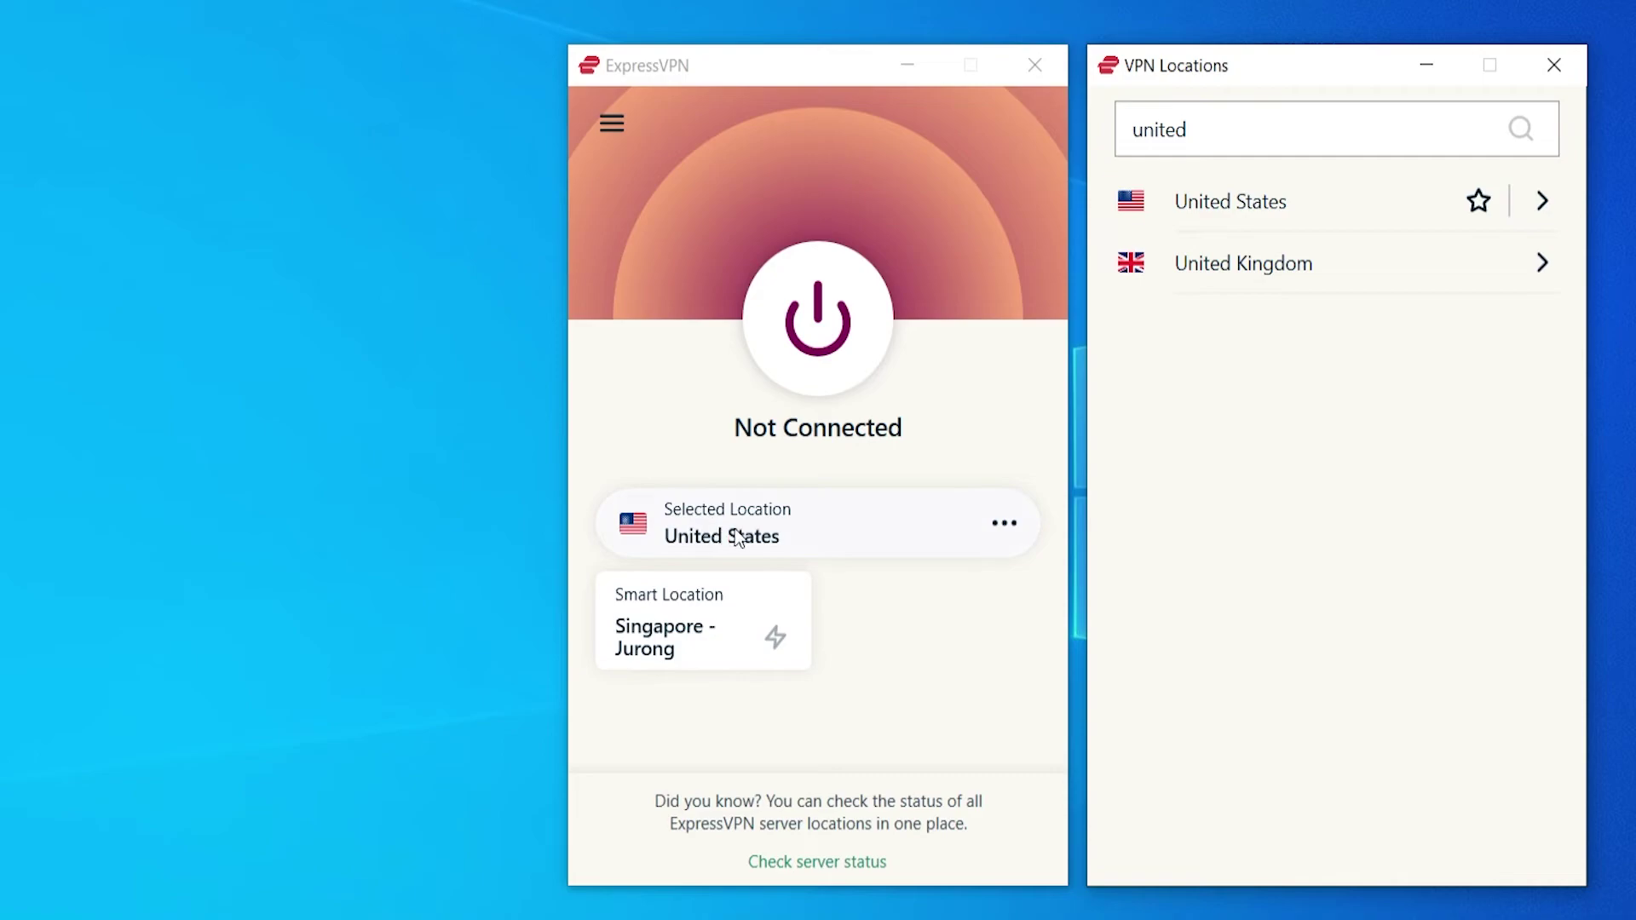
{"action": "left_click", "coordinate": [832, 330]}
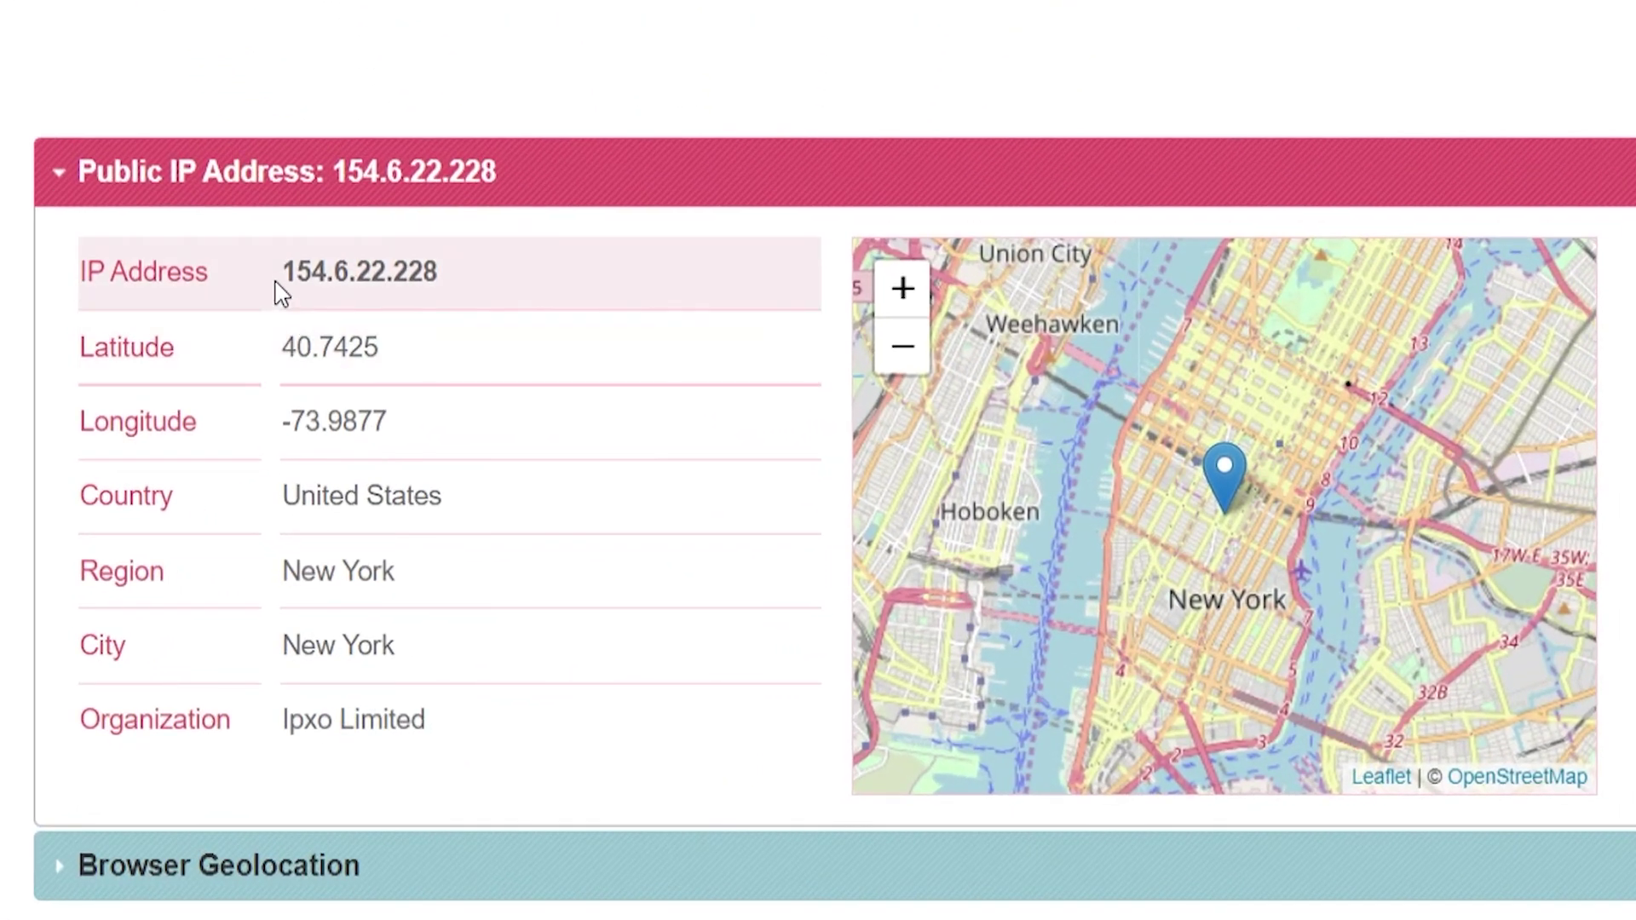
Verify mylocation.org lists the public IP with Country United States and Region New York
{"action": "left_click_drag", "start_coordinate": [472, 528], "coordinate": [594, 532]}
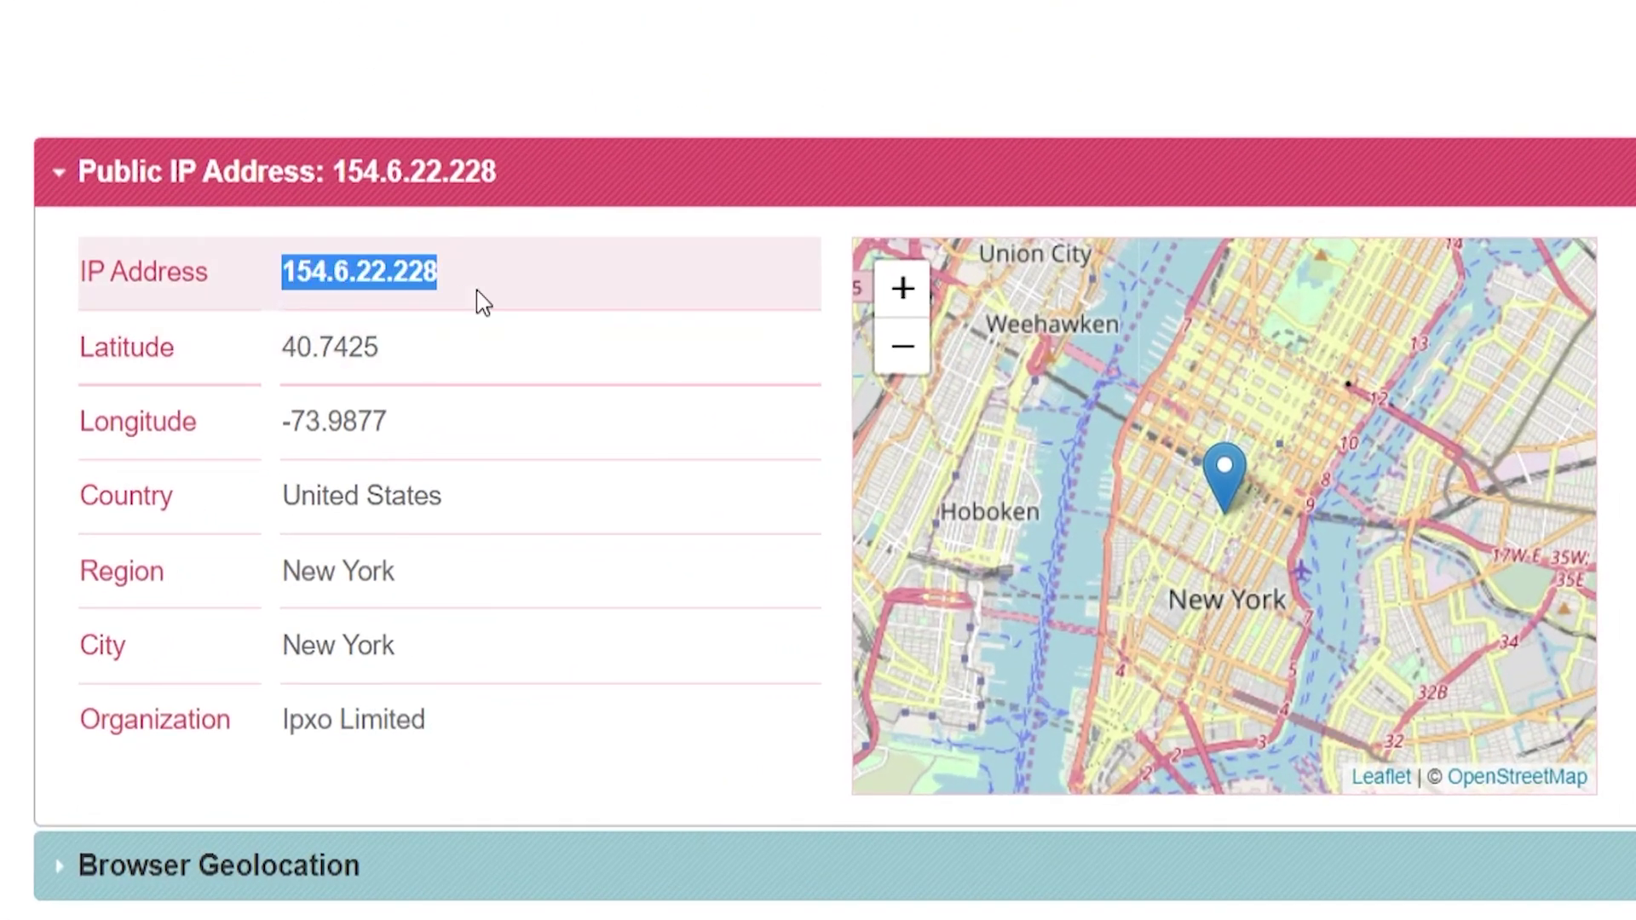
{"action": "left_click", "coordinate": [499, 251]}
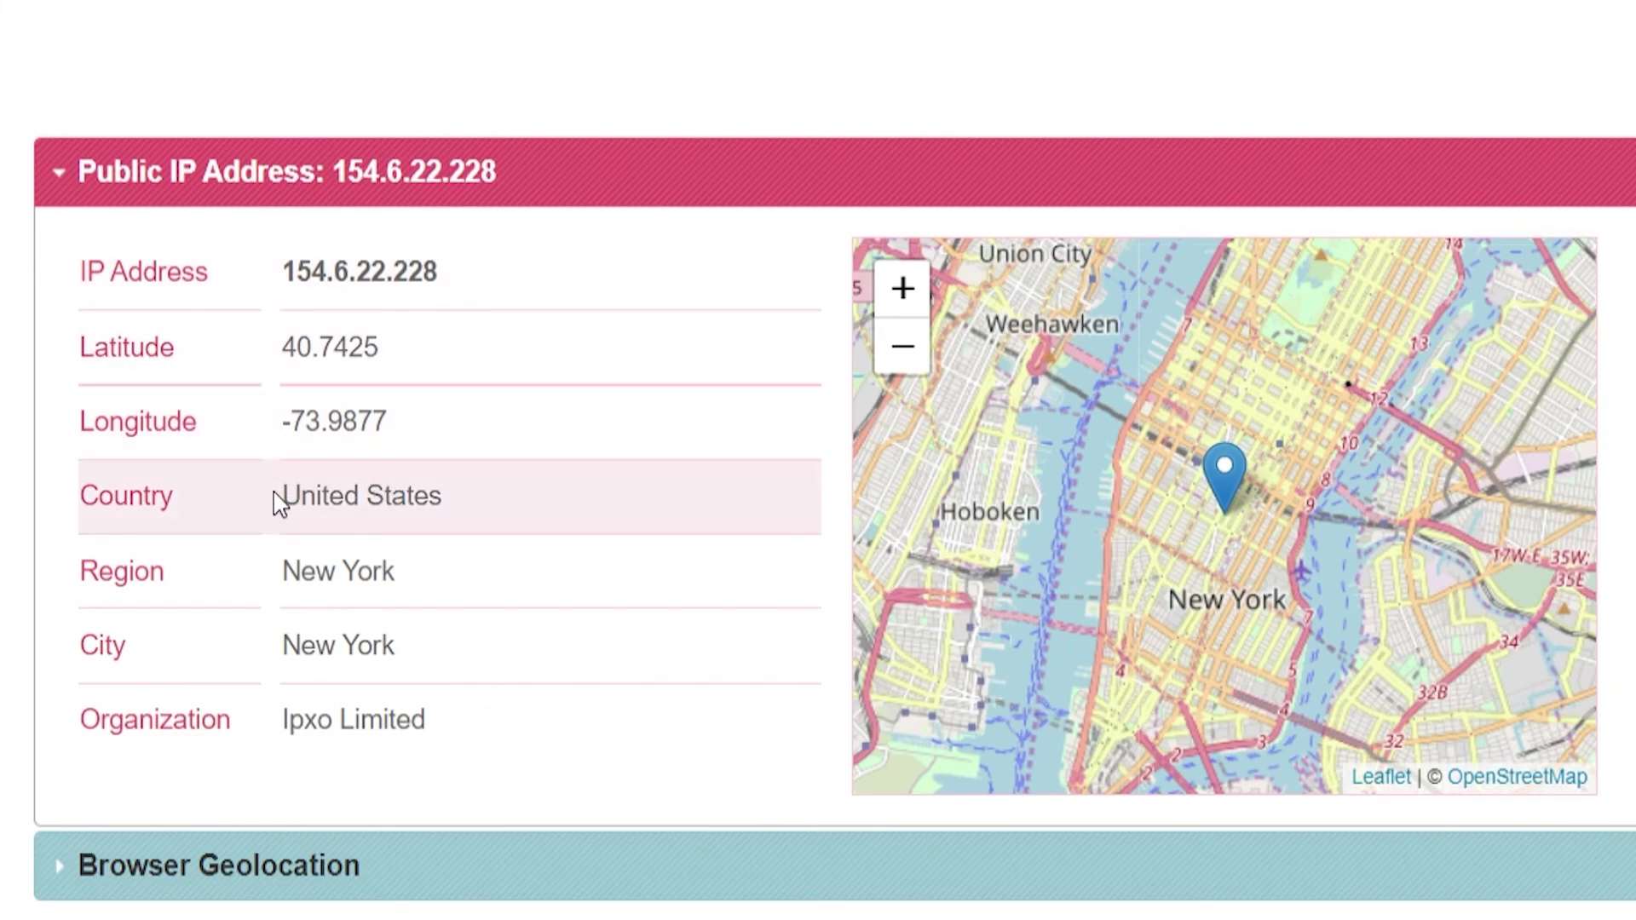
{"action": "left_click_drag", "start_coordinate": [274, 503], "coordinate": [422, 509]}
{"action": "left_click_drag", "start_coordinate": [286, 587], "coordinate": [426, 586]}
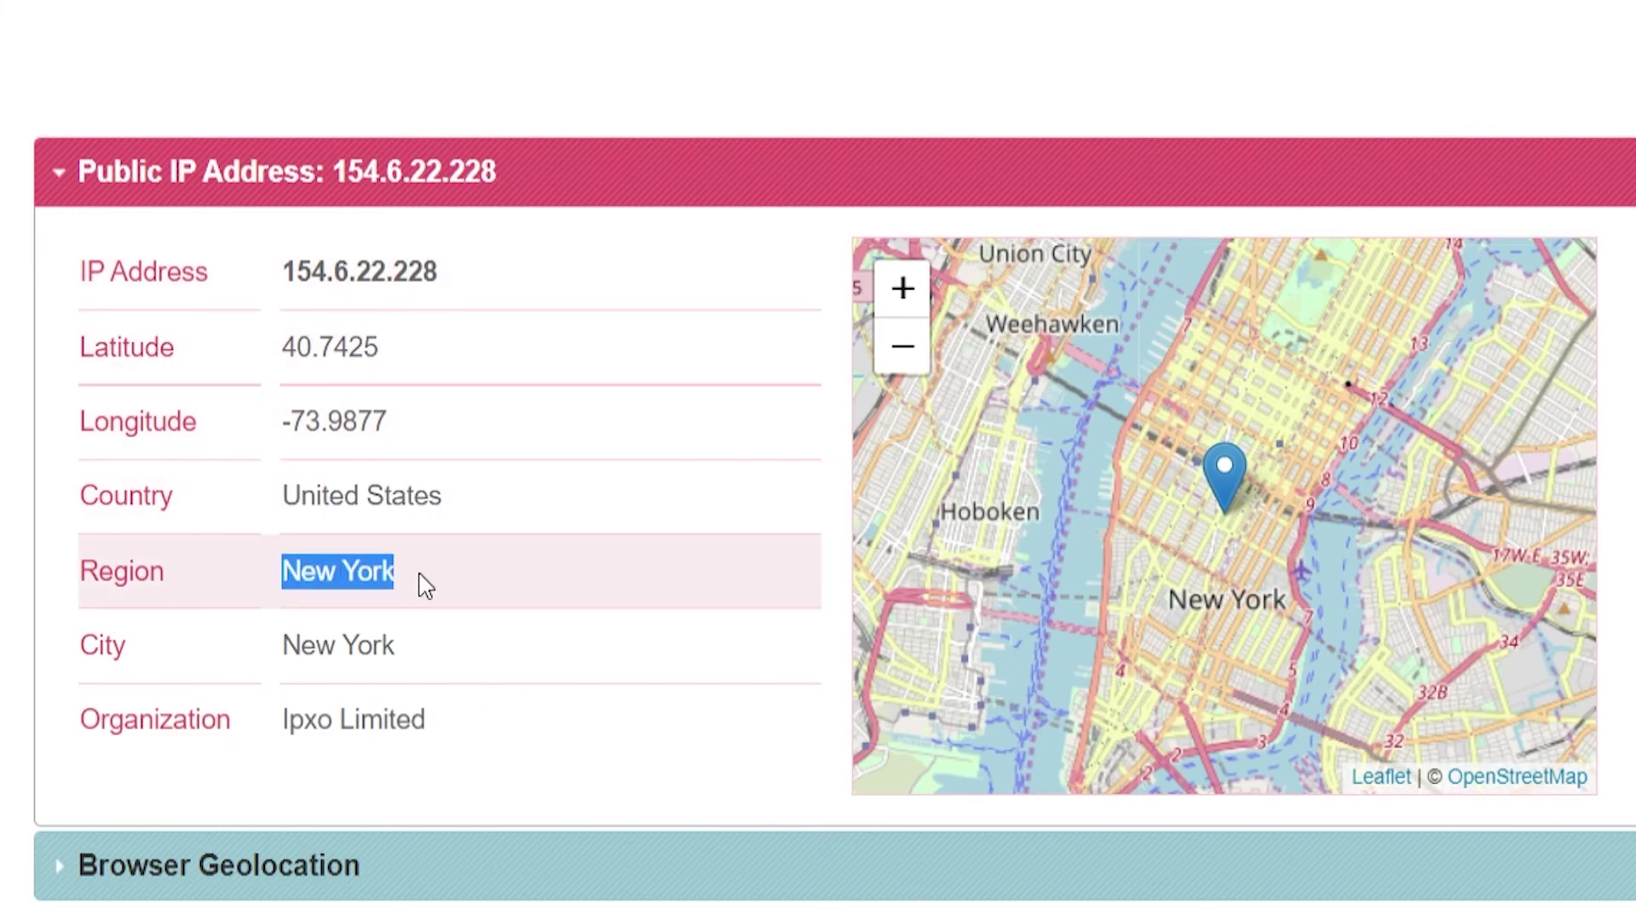
{"action": "left_click", "coordinate": [513, 16]}
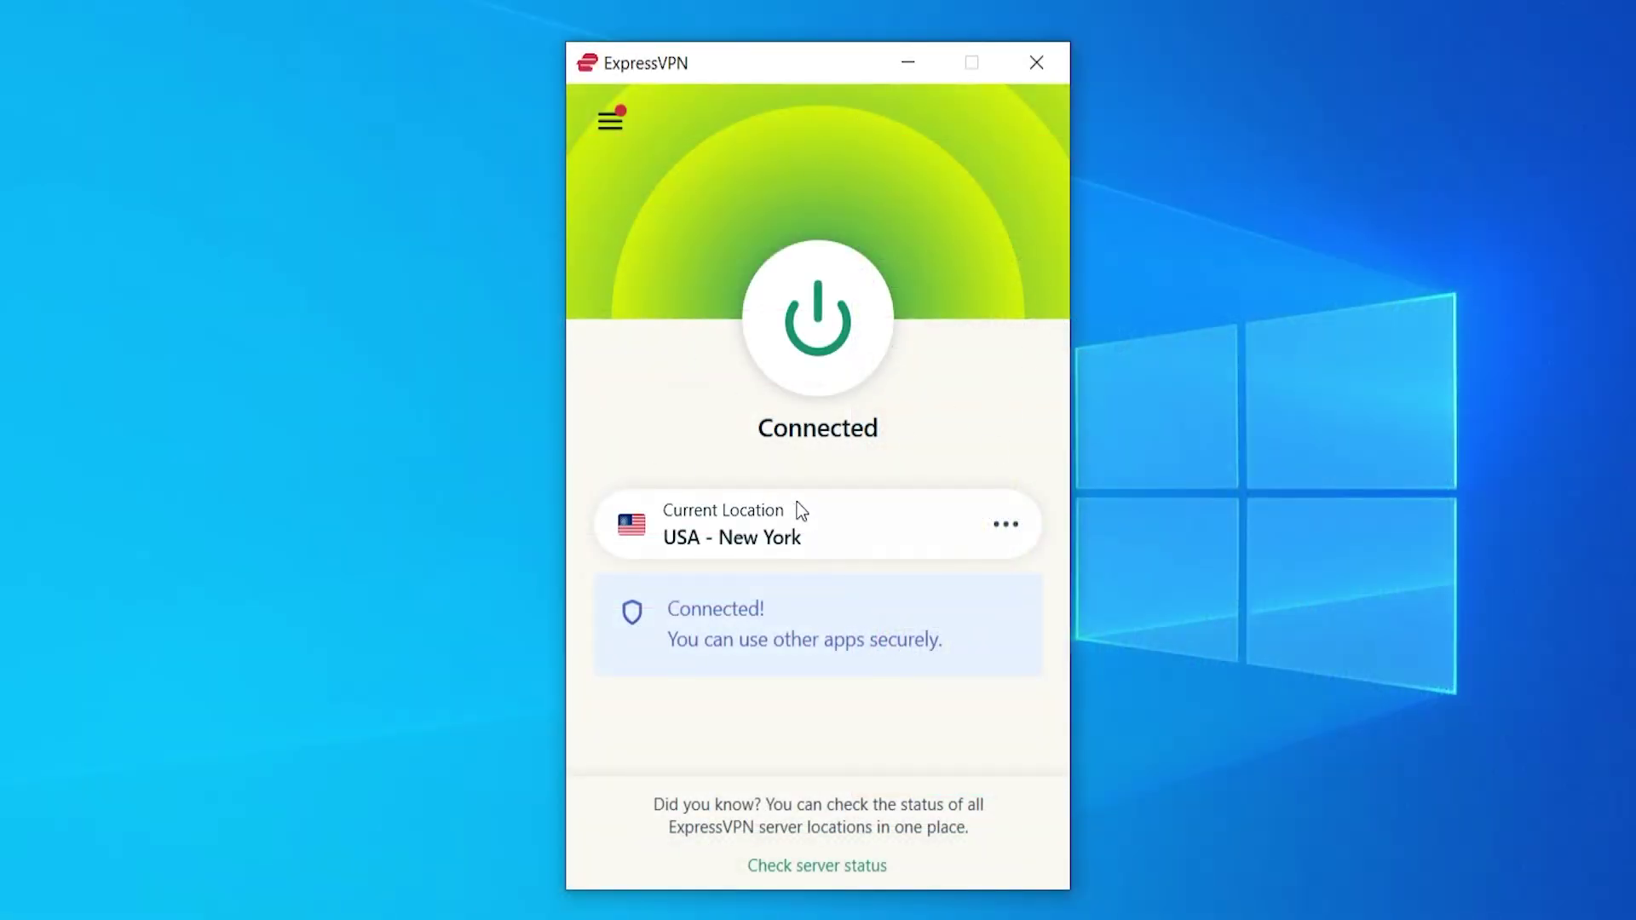